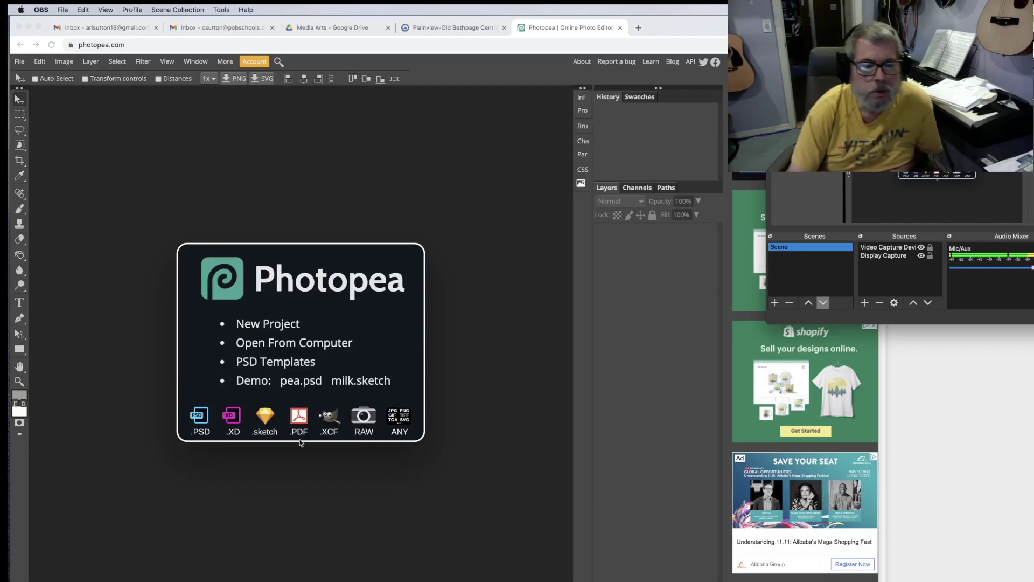
Create a blank white 11 x 8.5 in landscape document at 300 DPI named OnePointPerspective
{"action": "left_click", "coordinate": [262, 327]}
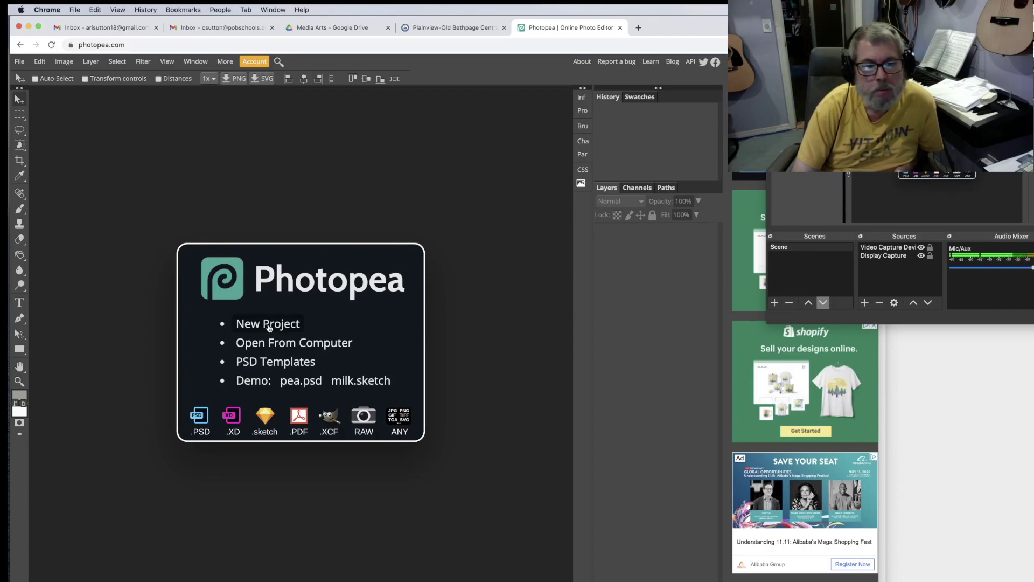
{"action": "left_click", "coordinate": [269, 325]}
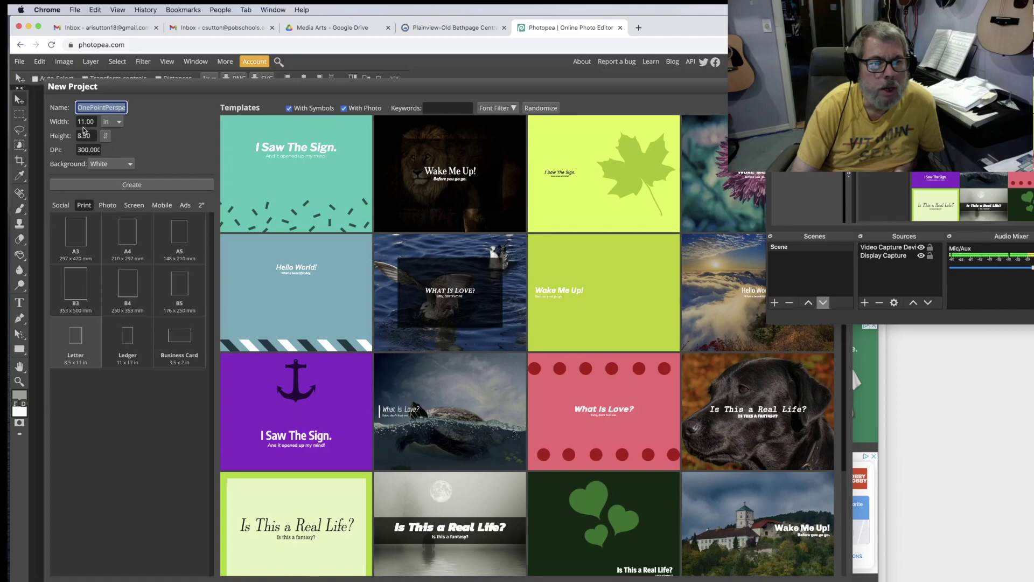
{"action": "left_click", "coordinate": [106, 137]}
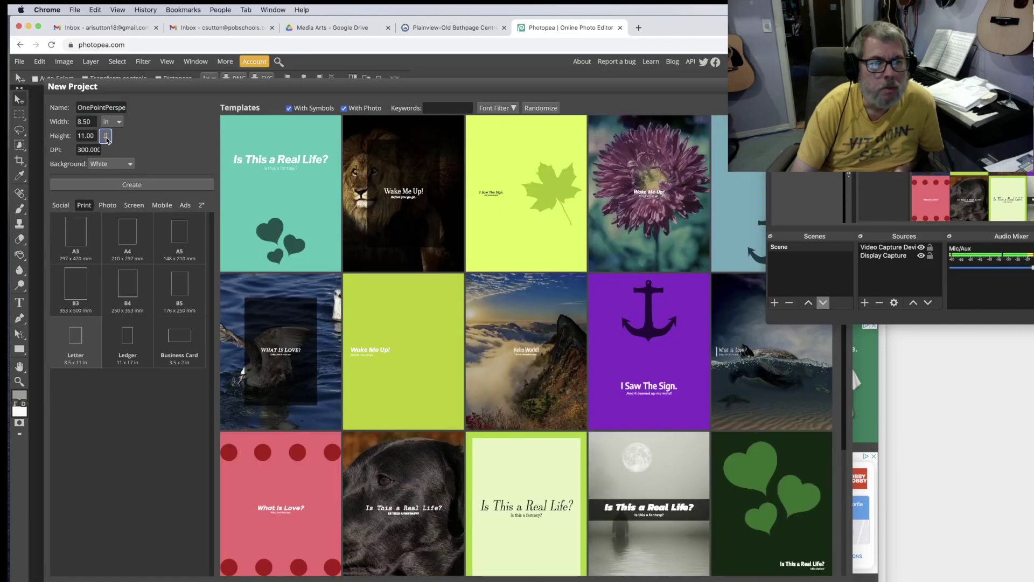
{"action": "left_click", "coordinate": [106, 137]}
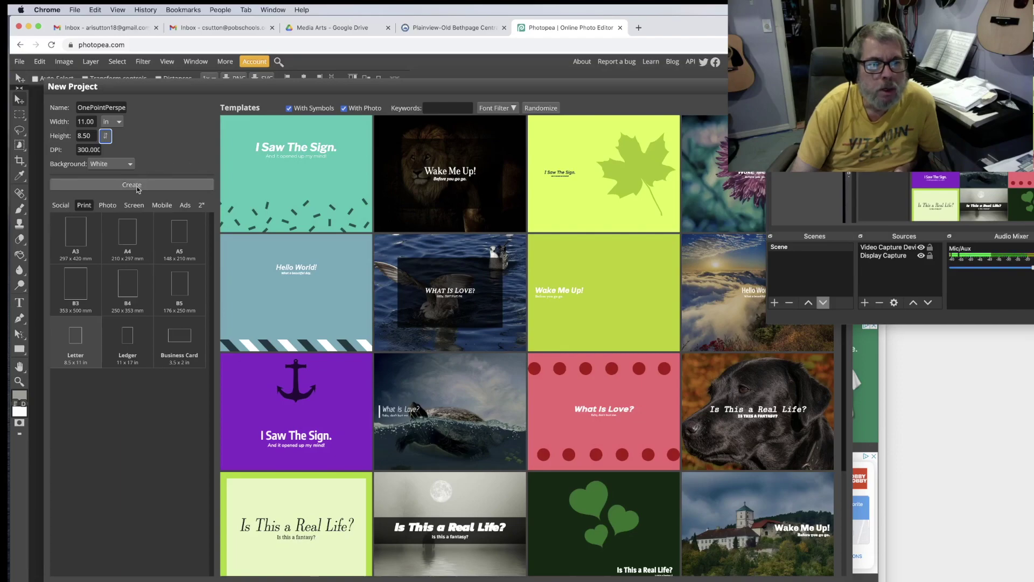
{"action": "left_click", "coordinate": [136, 184]}
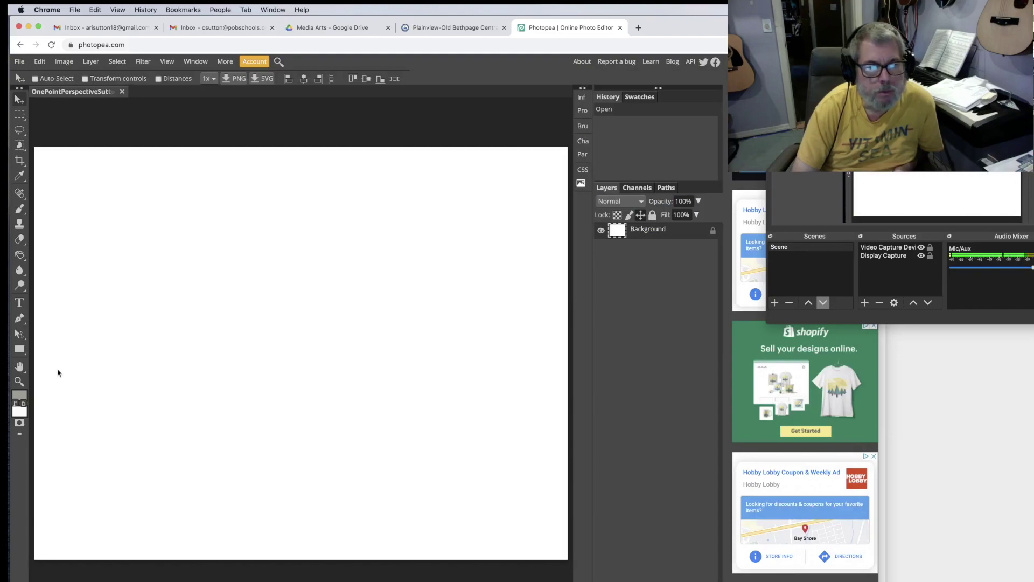
Draw a full-width horizontal horizon line with the Line tool and lock its Shape 1 layer
{"action": "left_click", "coordinate": [20, 350]}
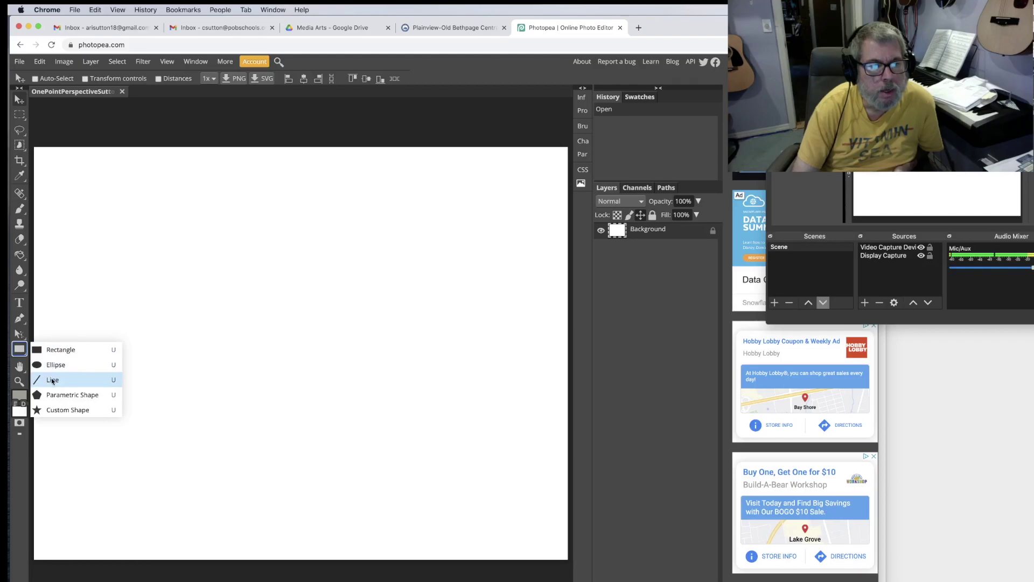
{"action": "left_click", "coordinate": [52, 380]}
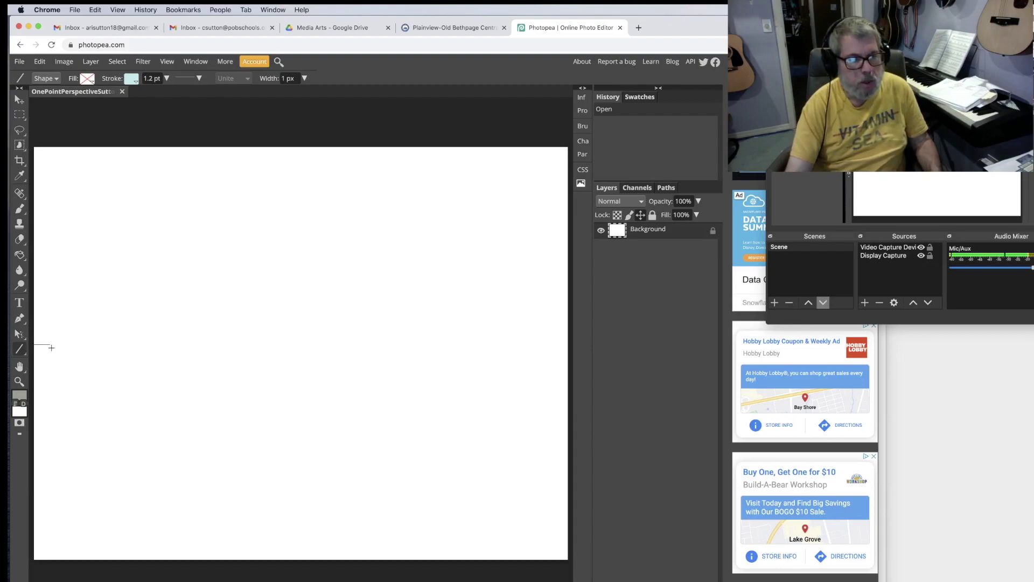
{"action": "left_click_drag", "start_coordinate": [51, 348], "coordinate": [505, 359]}
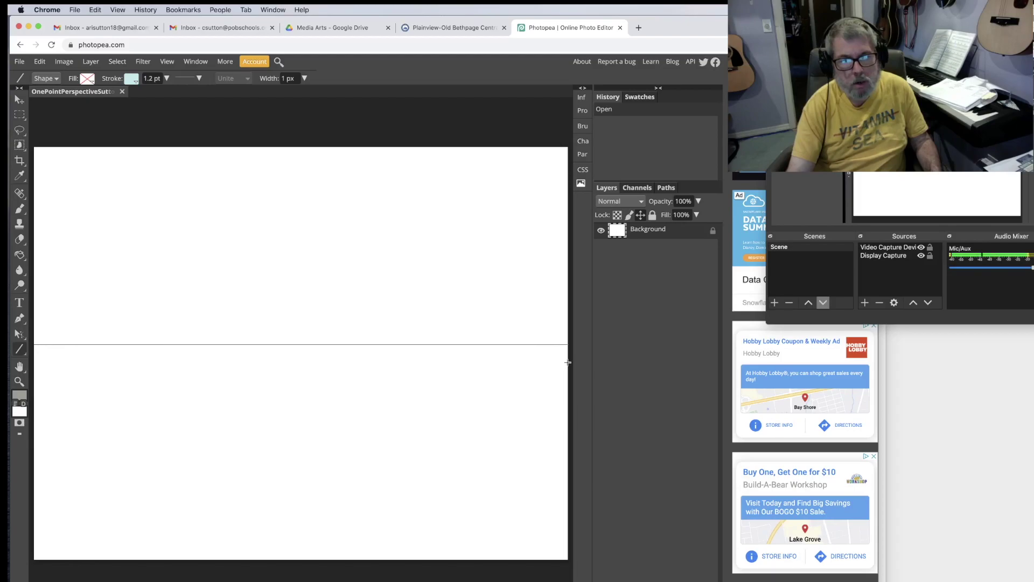
{"action": "left_click_drag", "start_coordinate": [568, 362], "coordinate": [569, 362]}
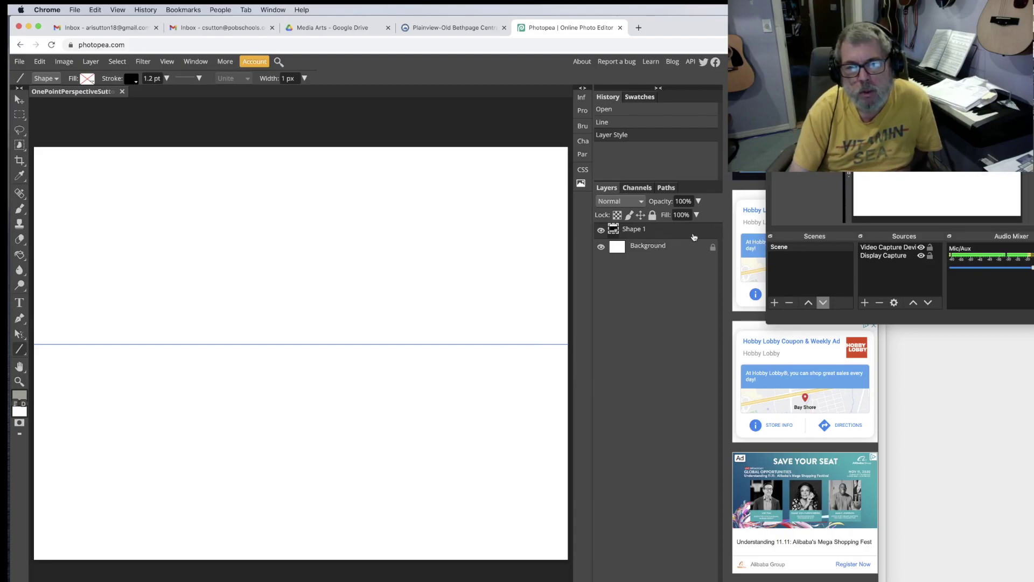
{"action": "left_click", "coordinate": [653, 215]}
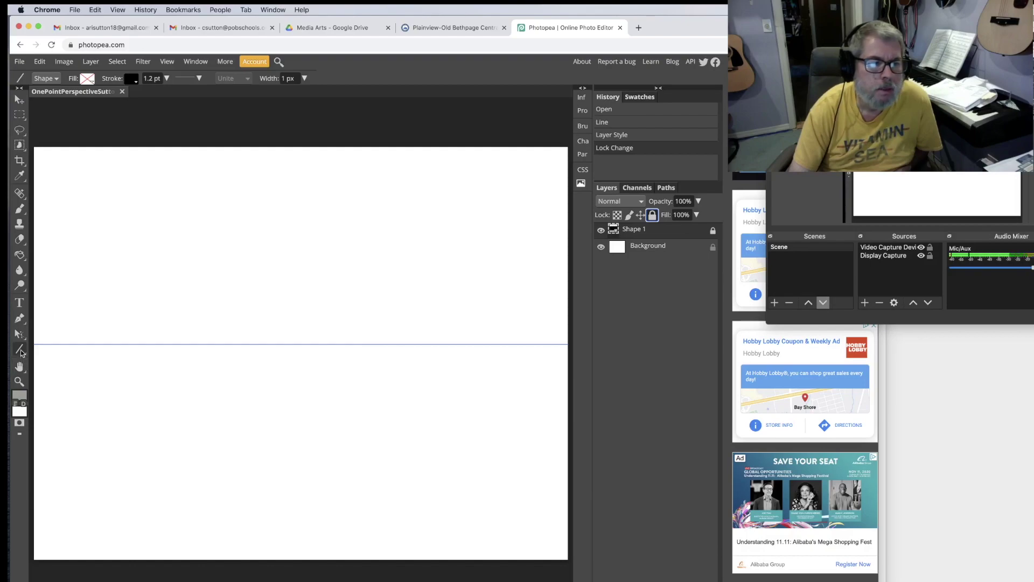
Set the Parametric Shape tool to a Star type with 100 sides
{"action": "right_click", "coordinate": [20, 350]}
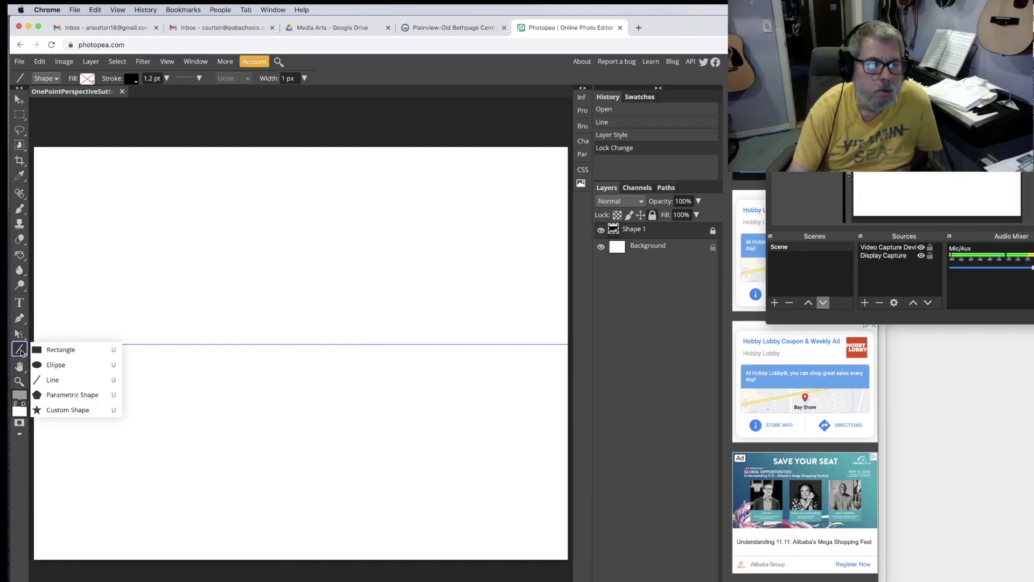
{"action": "left_click", "coordinate": [67, 396]}
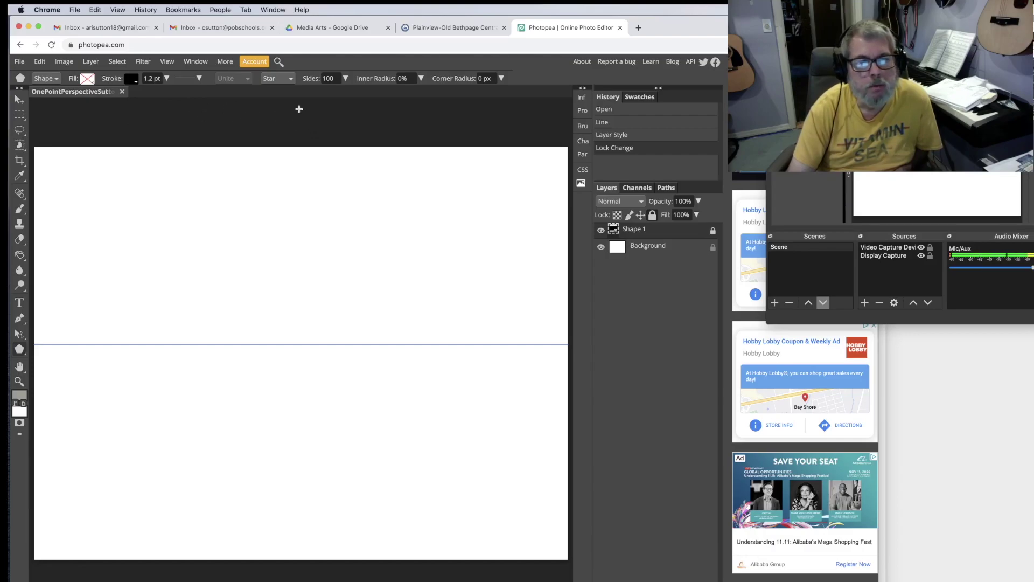
{"action": "left_click", "coordinate": [288, 79]}
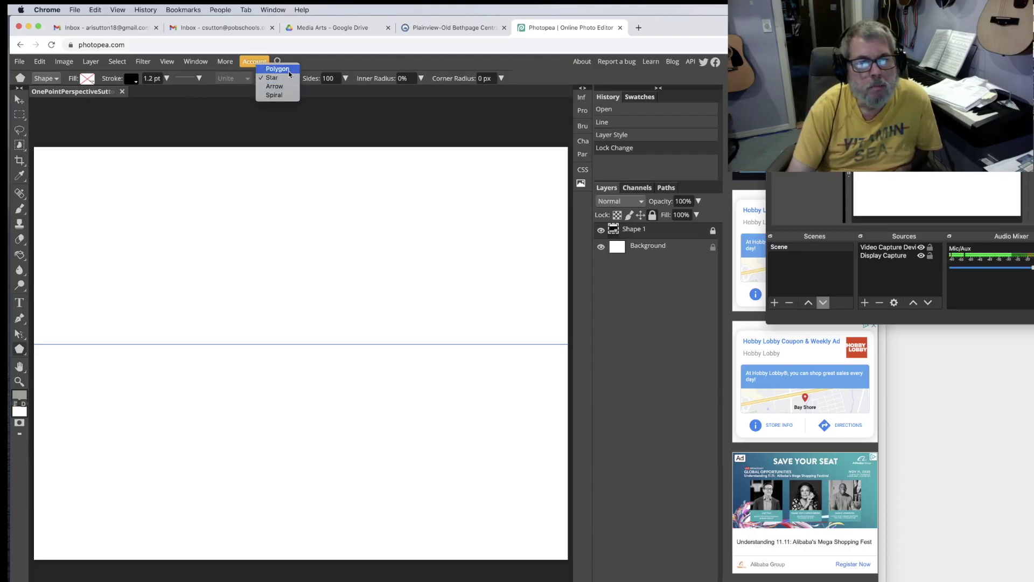
{"action": "left_click", "coordinate": [289, 70]}
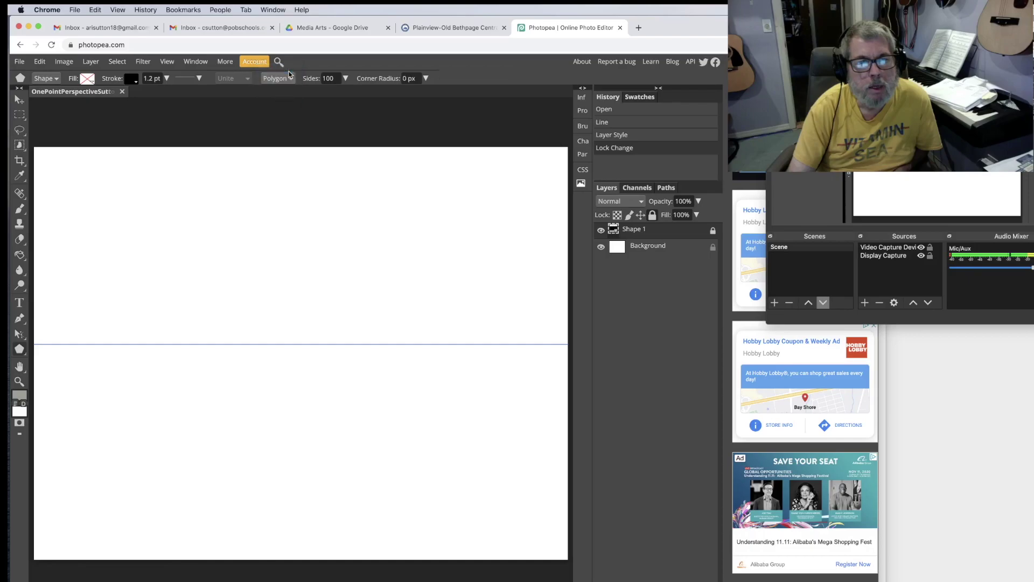
{"action": "left_click", "coordinate": [344, 80]}
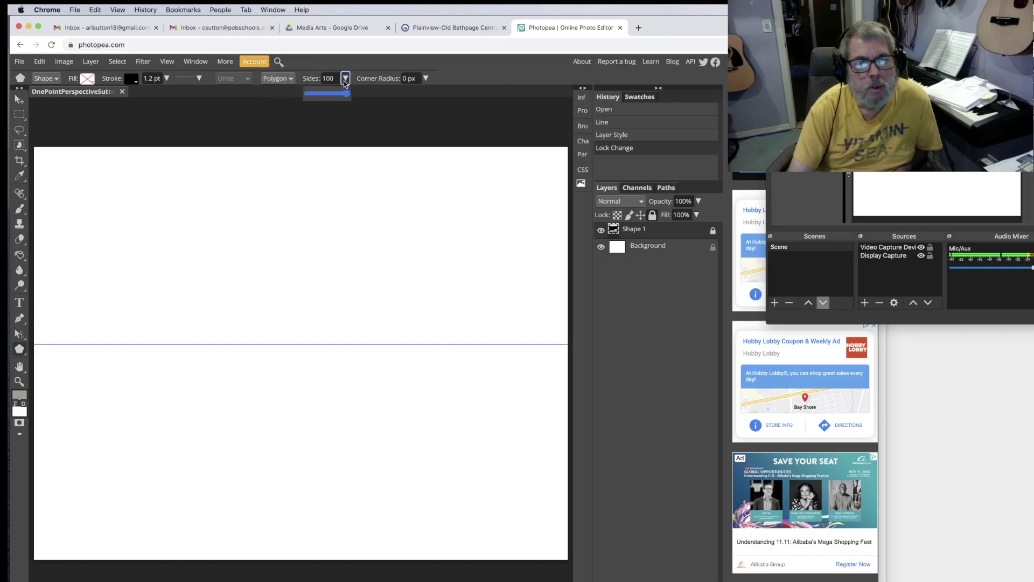
{"action": "left_click", "coordinate": [286, 80]}
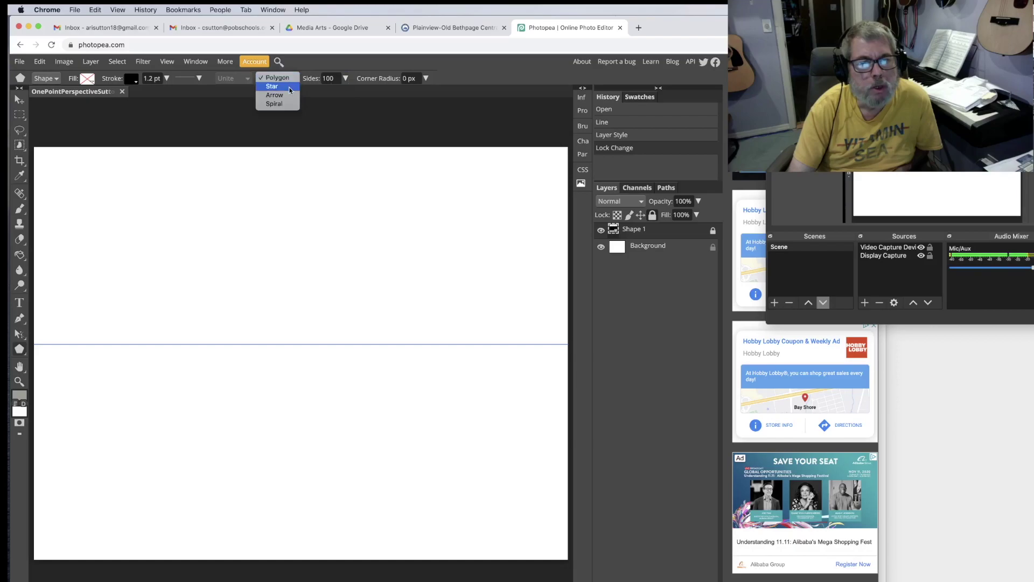
{"action": "left_click", "coordinate": [289, 88]}
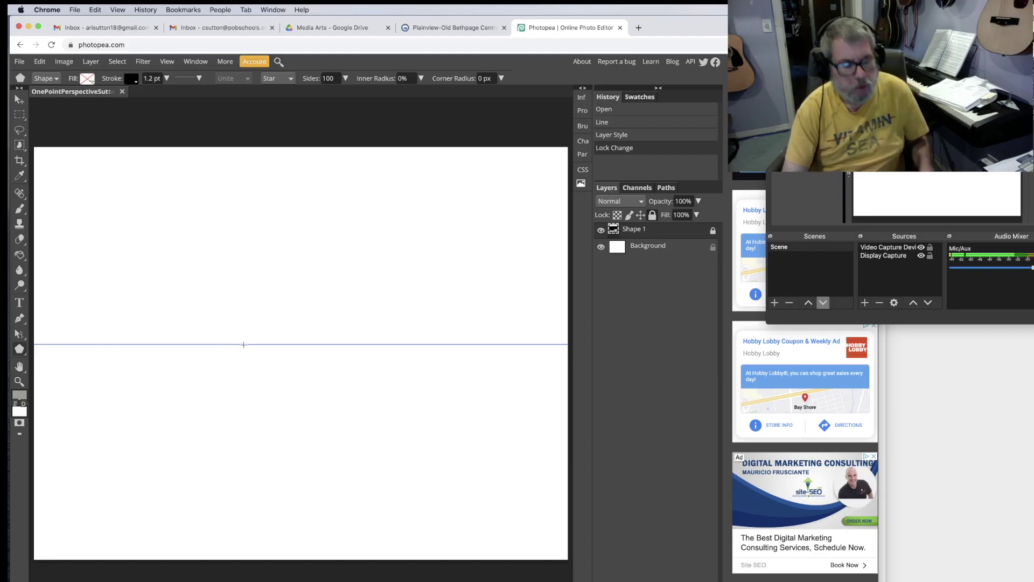
Drag a 100-point star from a vanishing point left of centre on the horizon, rays past the canvas edges
{"action": "key", "text": "super+minus"}
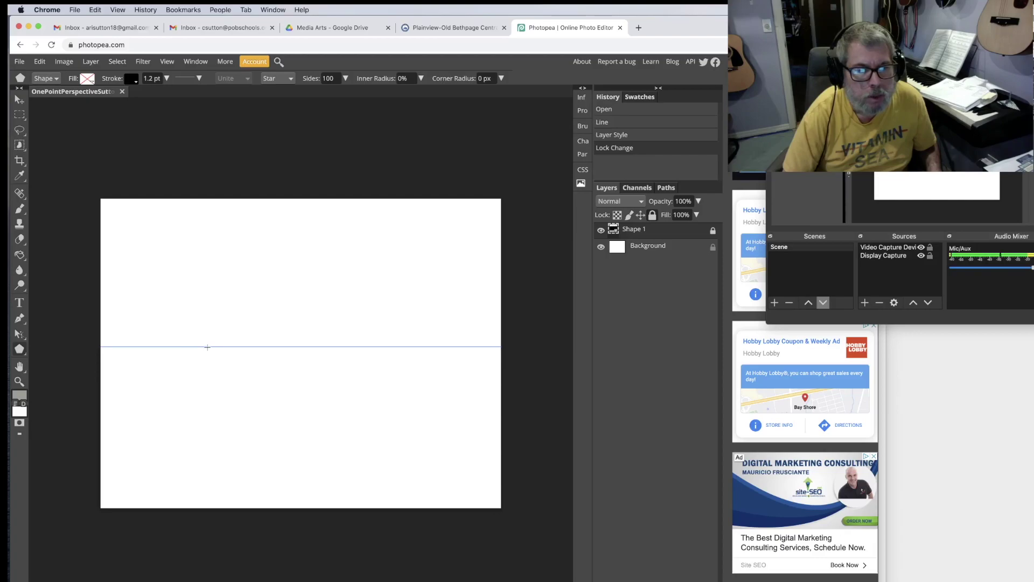
{"action": "left_click_drag", "start_coordinate": [208, 347], "coordinate": [507, 517]}
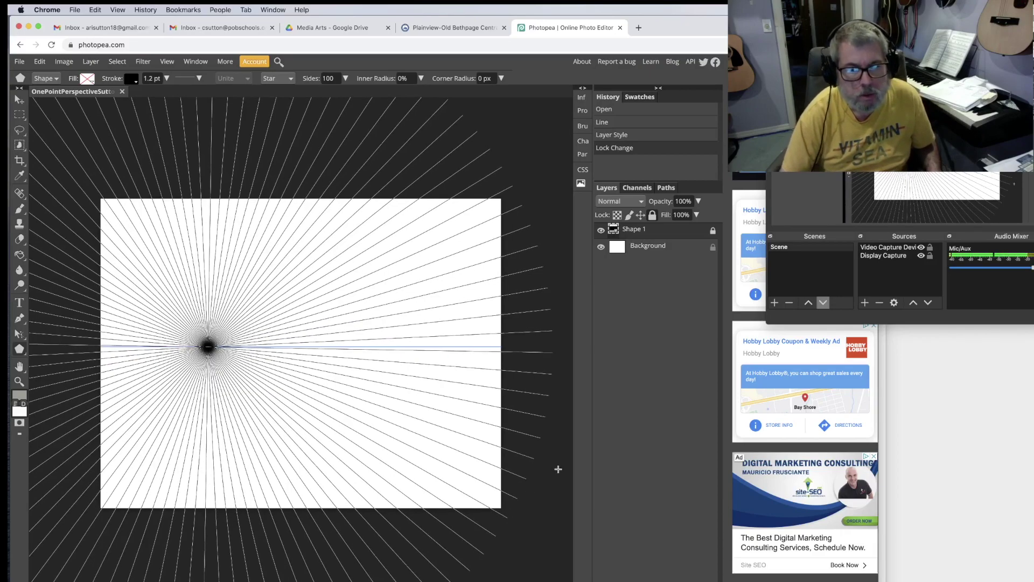
{"action": "left_click", "coordinate": [20, 99]}
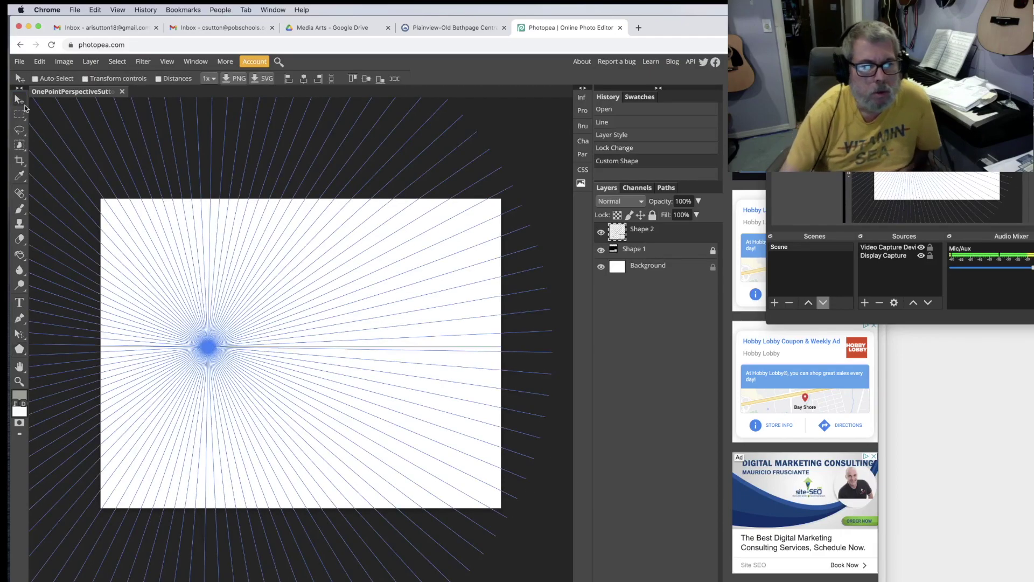
{"action": "left_click", "coordinate": [20, 351]}
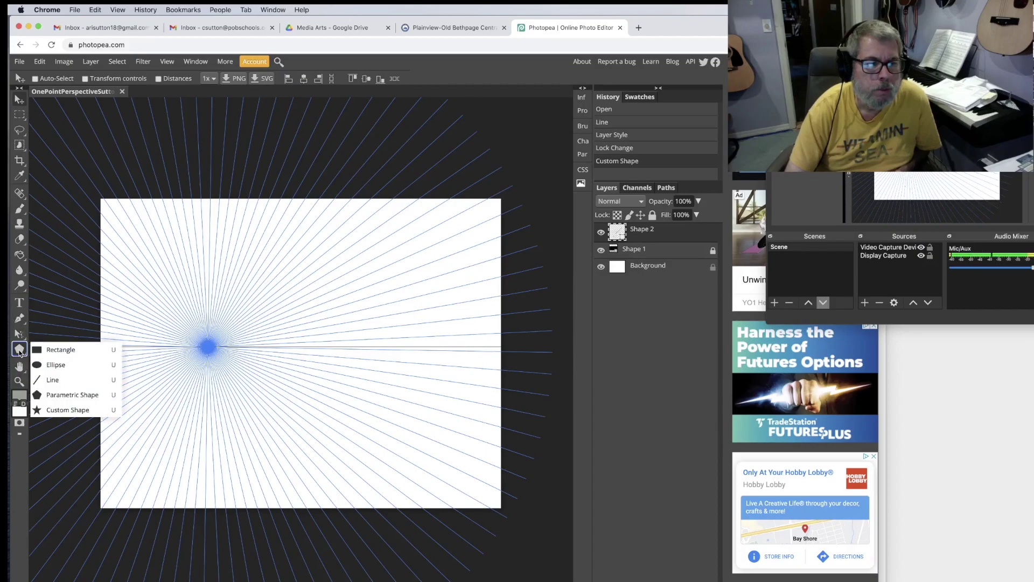
Draw a solid grey (6b6b62) rectangle below the horizon, right of the vanishing point
{"action": "left_click", "coordinate": [49, 350]}
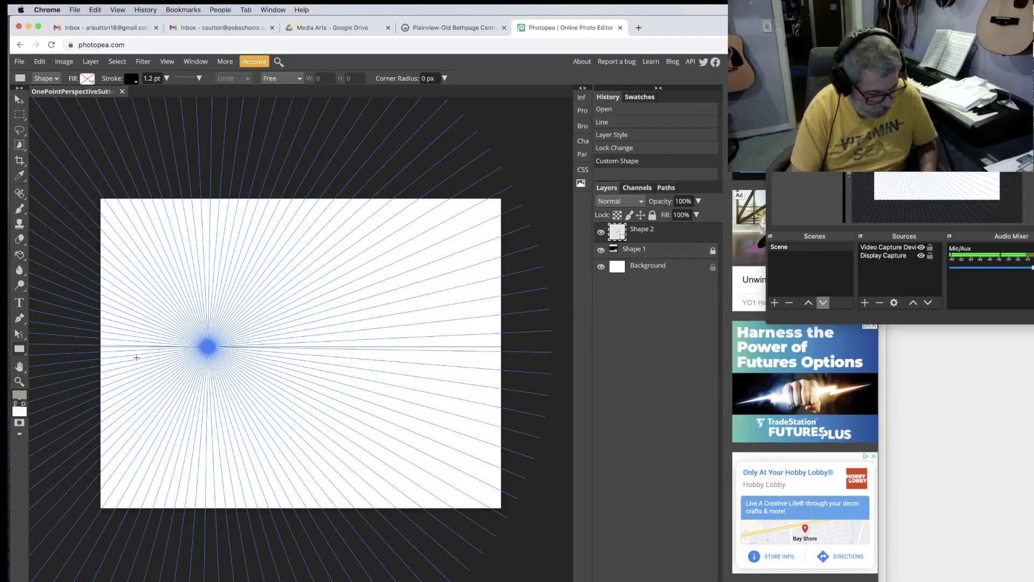
{"action": "key", "text": "super+equal"}
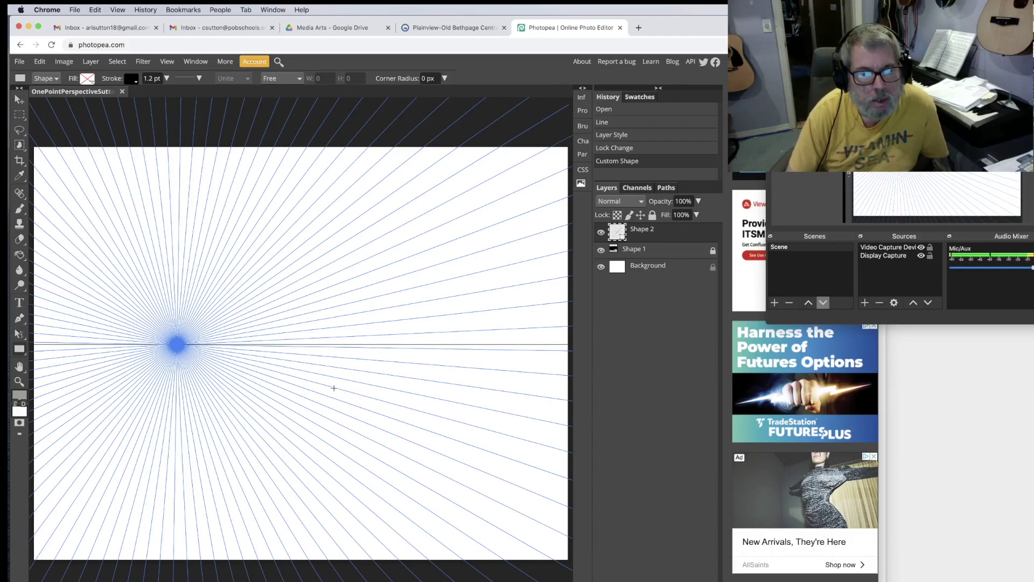
{"action": "left_click", "coordinate": [87, 79]}
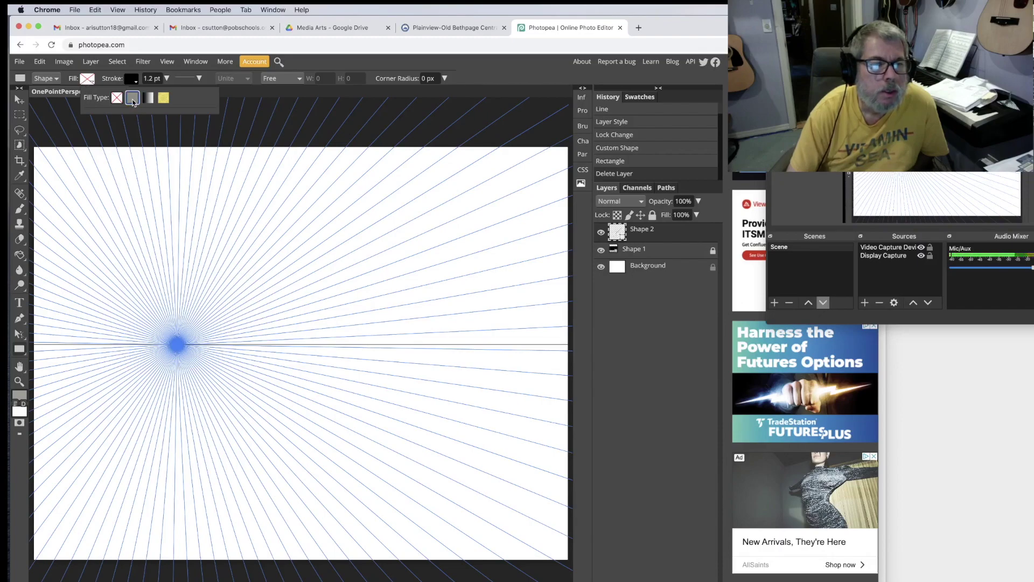
{"action": "left_click", "coordinate": [132, 98]}
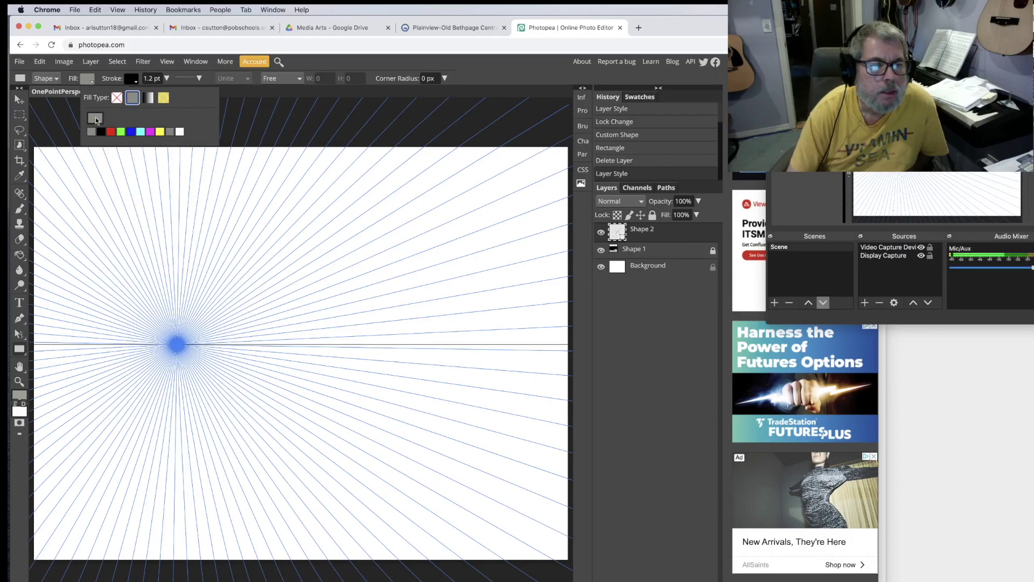
{"action": "left_click", "coordinate": [97, 120]}
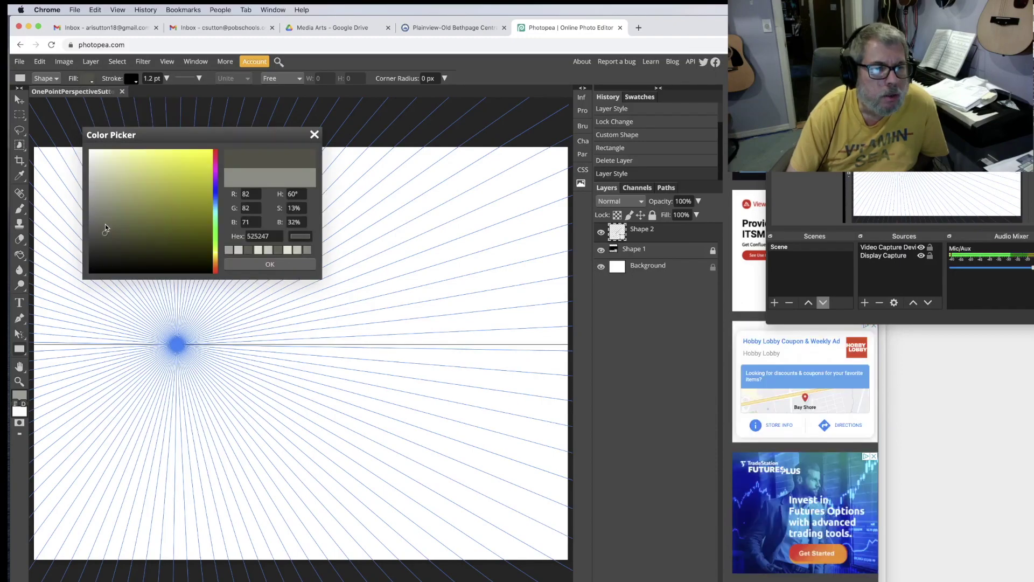
{"action": "left_click_drag", "start_coordinate": [106, 227], "coordinate": [98, 221]}
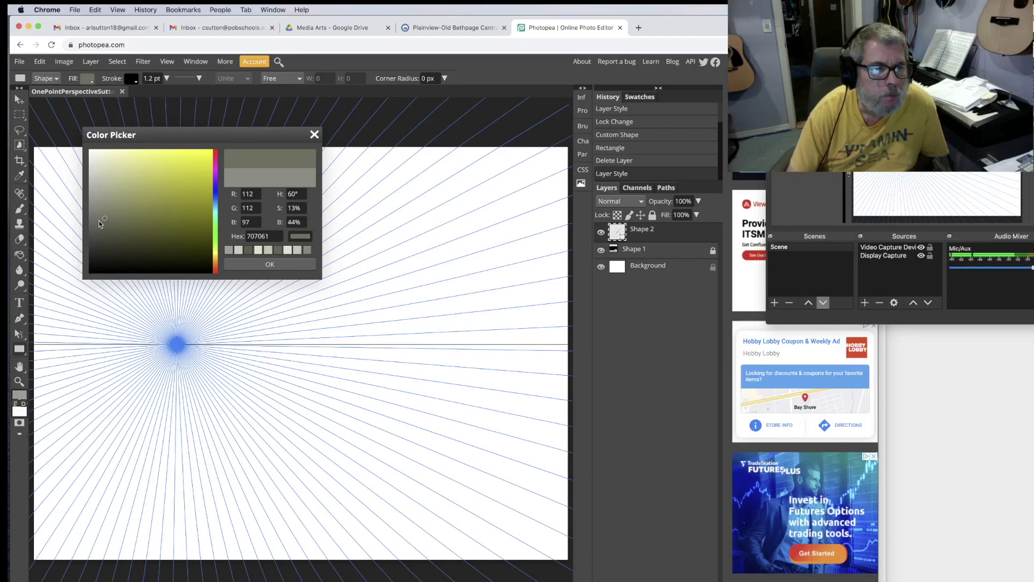
{"action": "left_click", "coordinate": [269, 264]}
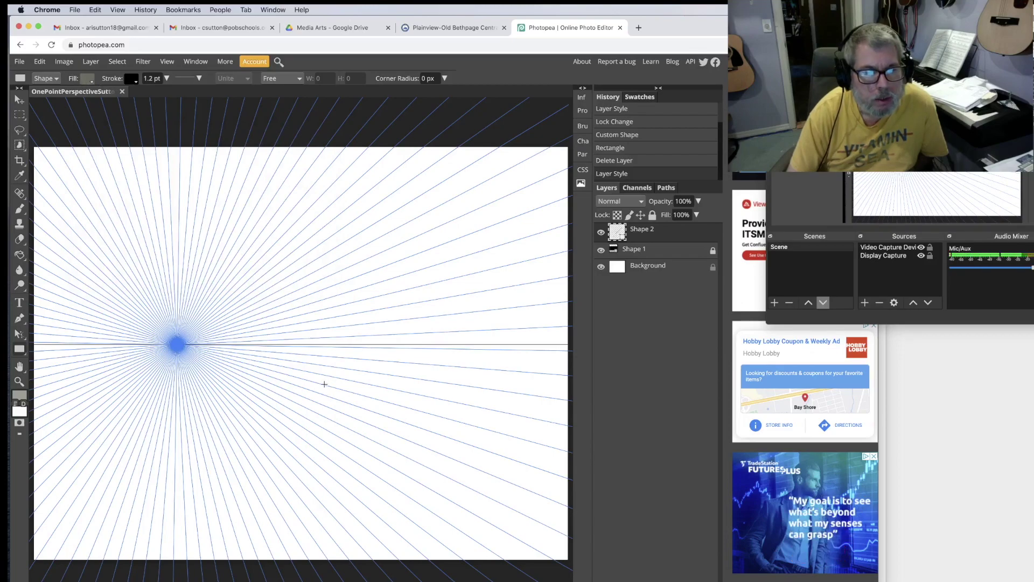
{"action": "left_click_drag", "start_coordinate": [339, 412], "coordinate": [429, 482]}
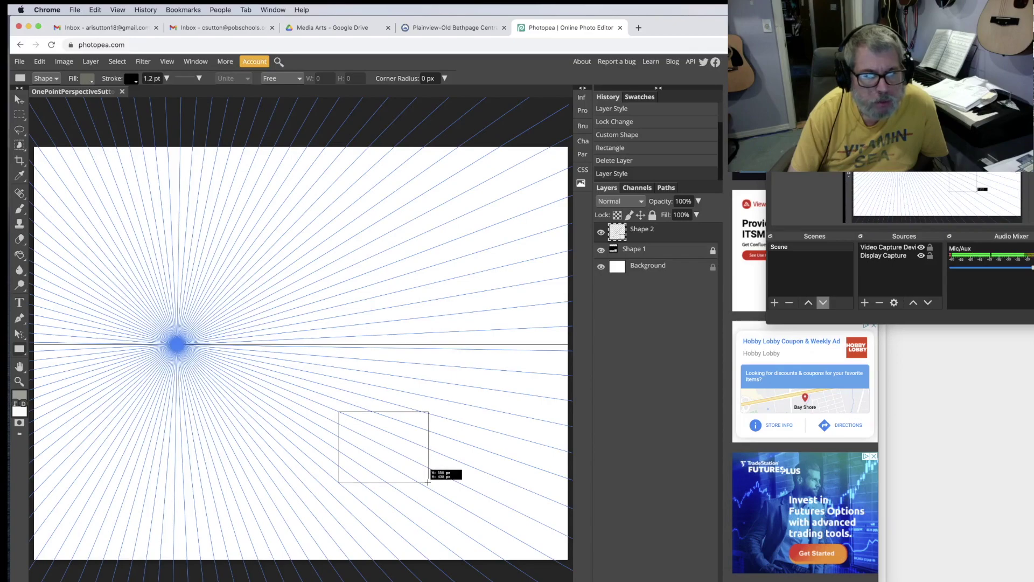
{"action": "left_click_drag", "start_coordinate": [428, 482], "coordinate": [425, 482]}
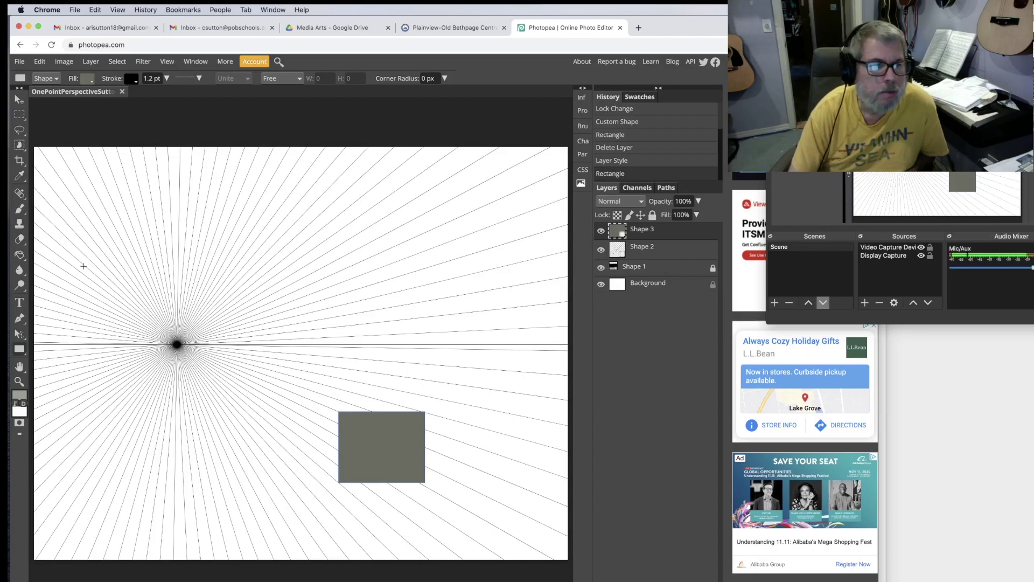
Pick a darker grey fill colour and add a new empty layer
{"action": "left_click", "coordinate": [89, 81]}
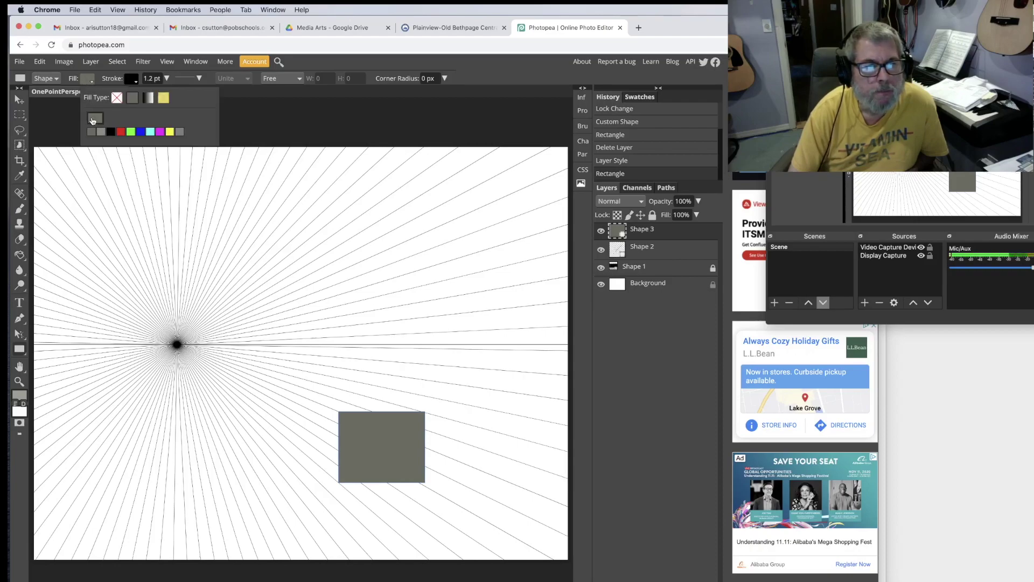
{"action": "left_click", "coordinate": [94, 119]}
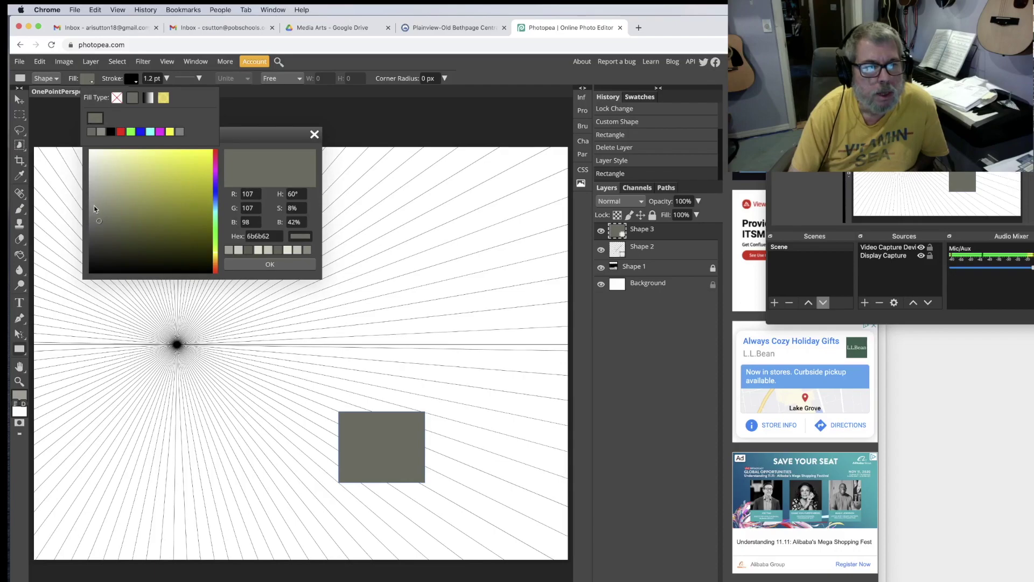
{"action": "left_click", "coordinate": [96, 241]}
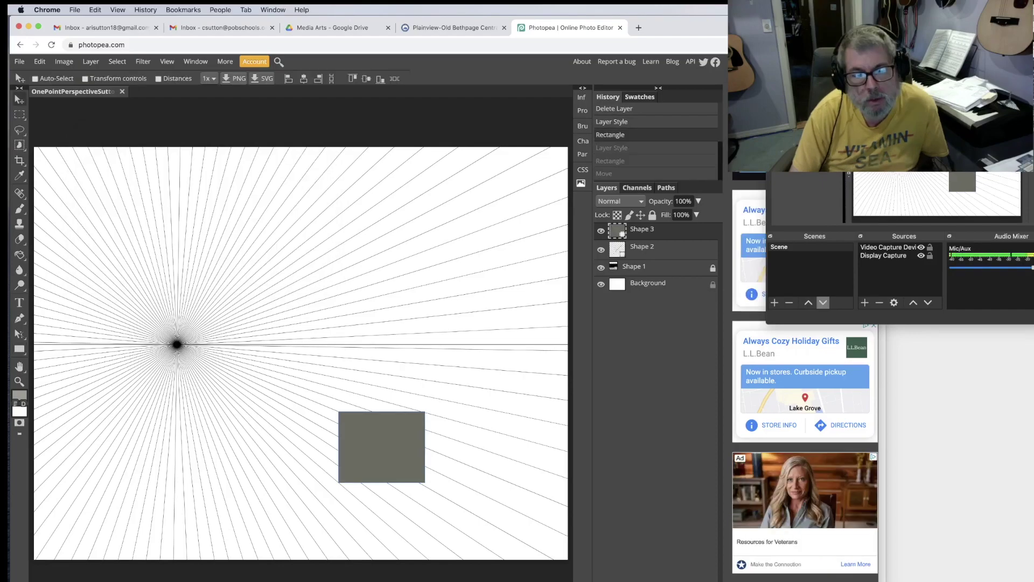
{"action": "key", "text": "super+shift+n"}
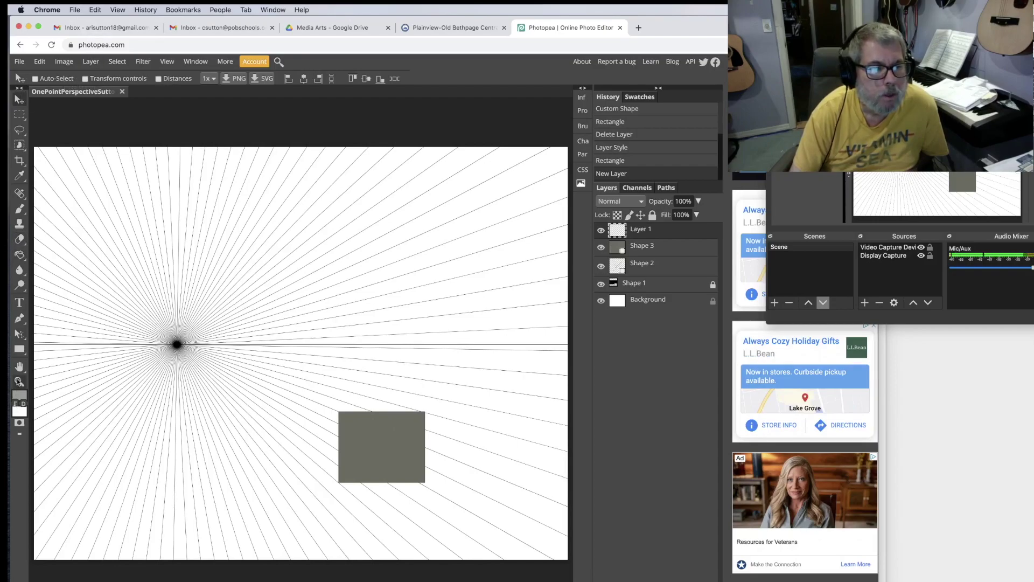
Draw a dark grey (3e3e38) rectangle against the front face's left edge, matching its height
{"action": "right_click", "coordinate": [20, 349]}
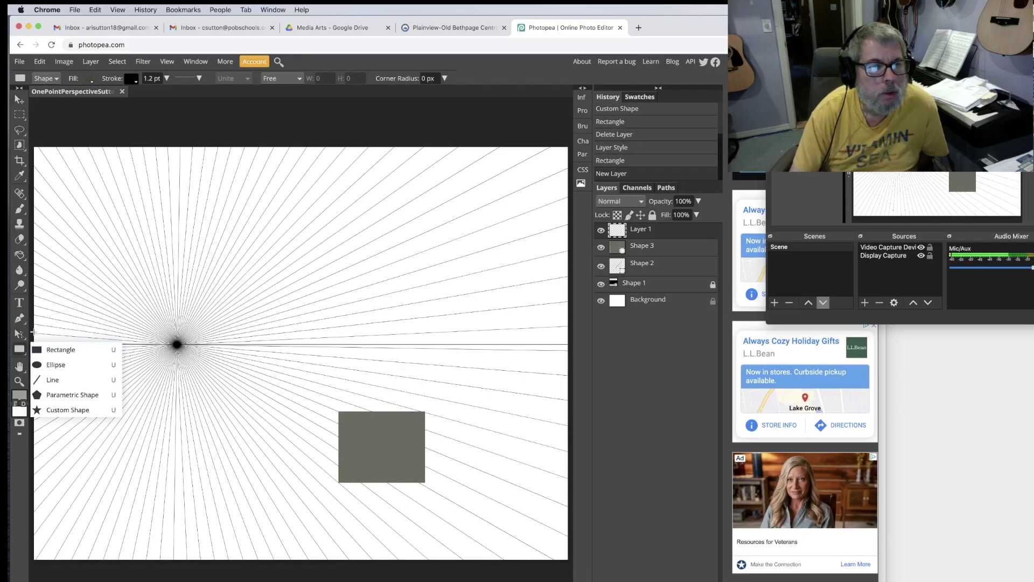
{"action": "left_click", "coordinate": [90, 78]}
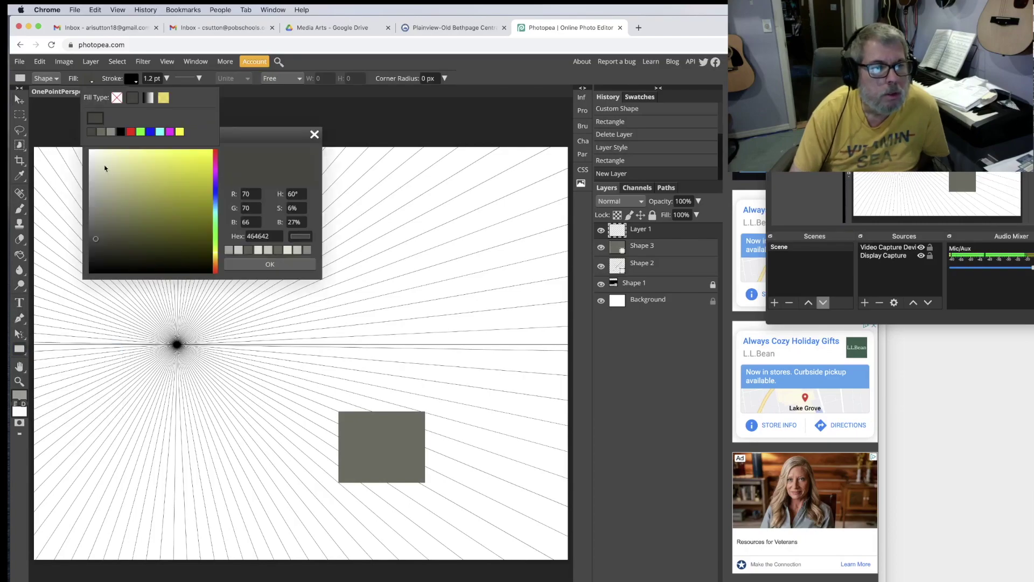
{"action": "left_click", "coordinate": [101, 243]}
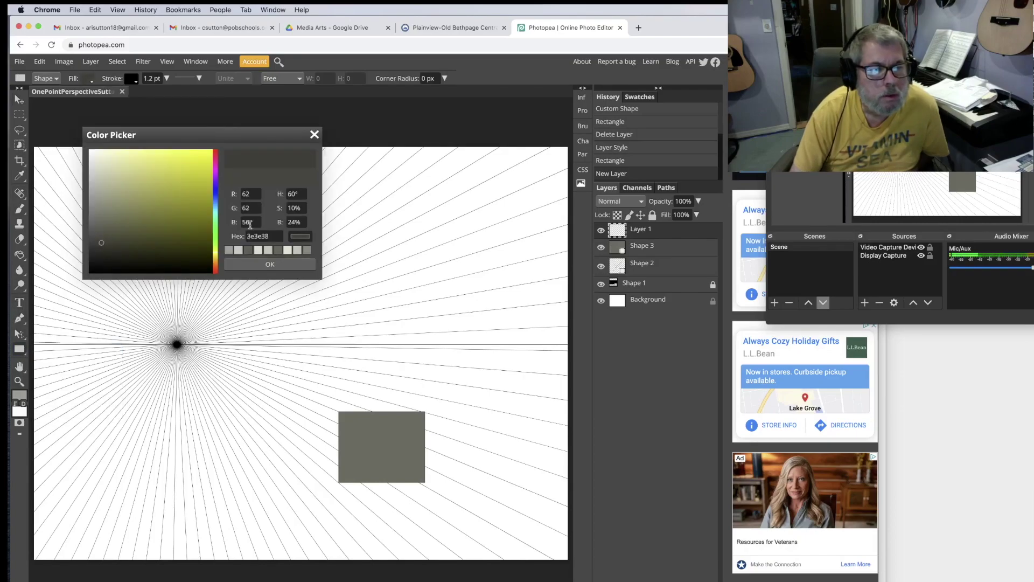
{"action": "left_click", "coordinate": [264, 266]}
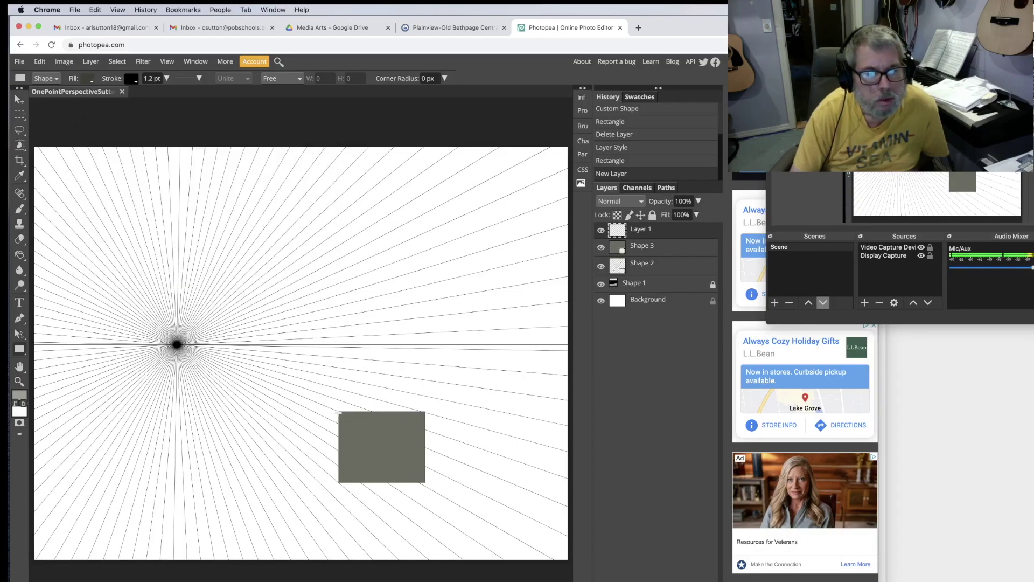
{"action": "left_click_drag", "start_coordinate": [338, 412], "coordinate": [289, 483]}
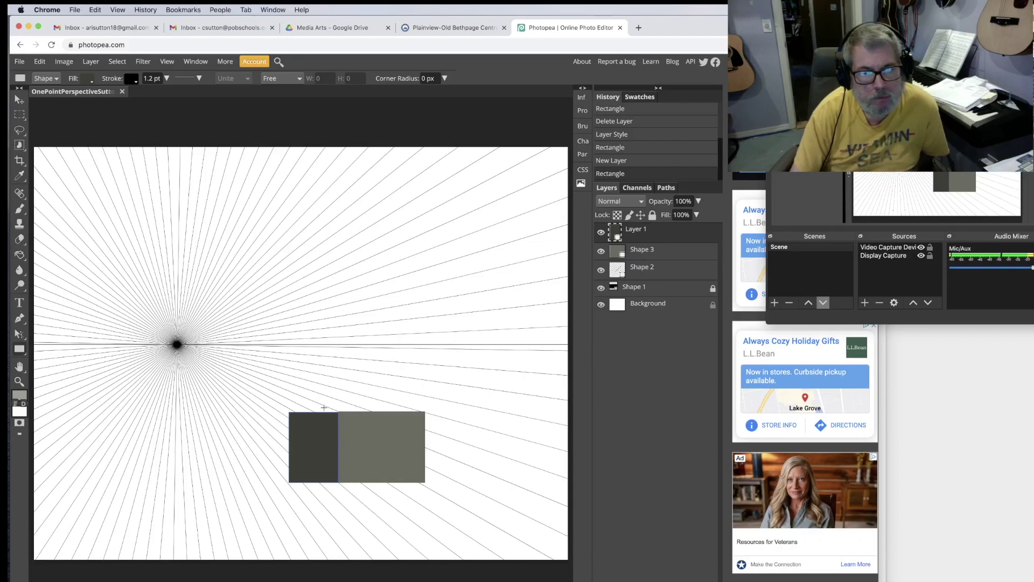
Rasterize Layer 1 and perspective-transform it so its outer left edge flares taller
{"action": "right_click", "coordinate": [671, 235]}
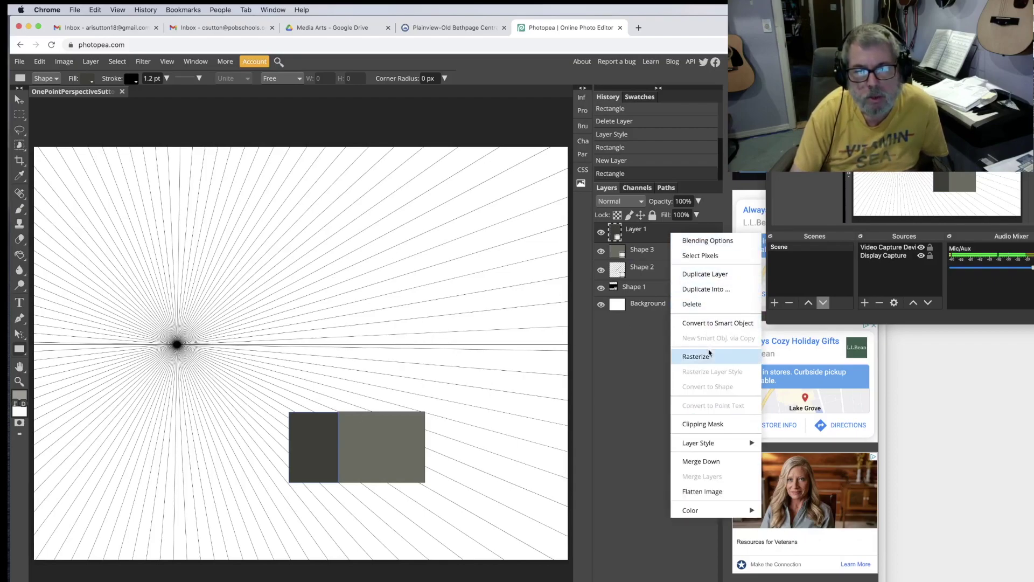
{"action": "left_click", "coordinate": [709, 356]}
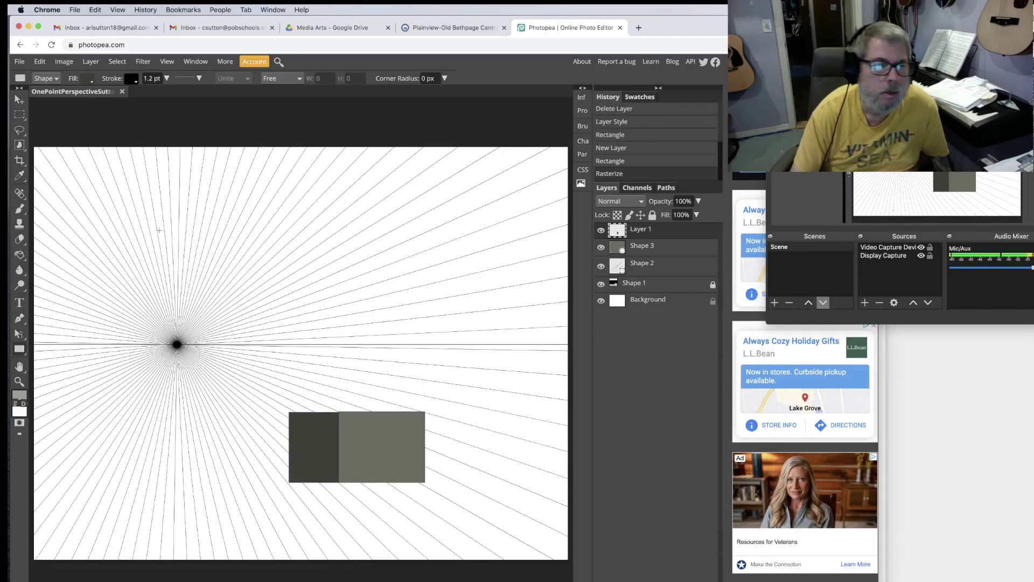
{"action": "left_click", "coordinate": [42, 60]}
{"action": "mouse_move", "coordinate": [63, 345]}
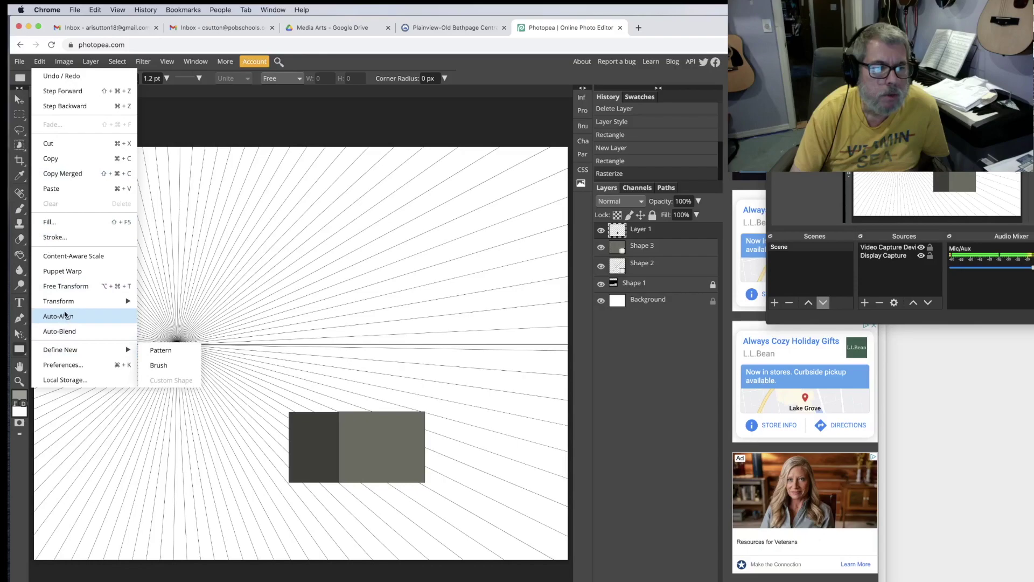
{"action": "mouse_move", "coordinate": [65, 302]}
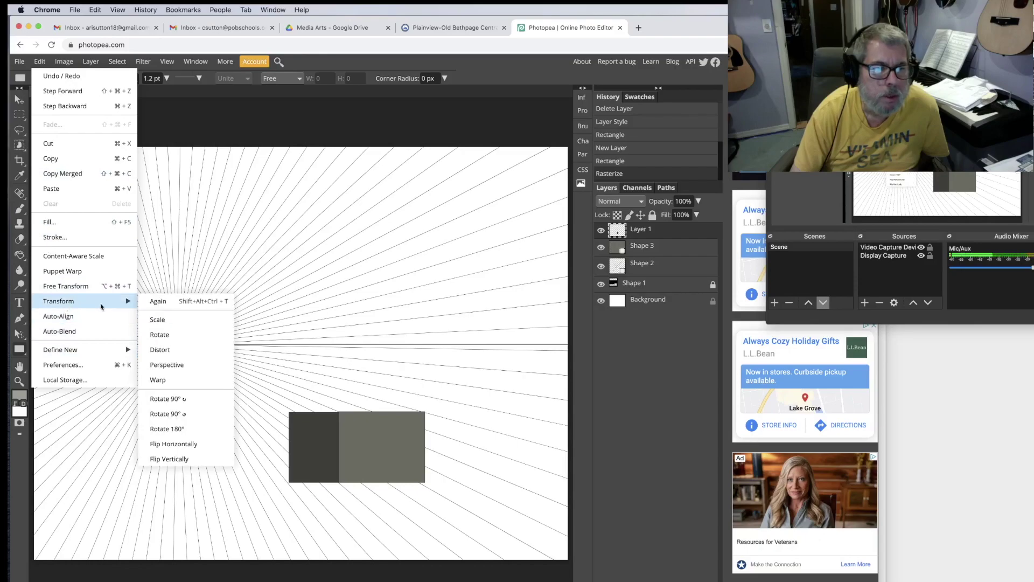
{"action": "left_click", "coordinate": [182, 369]}
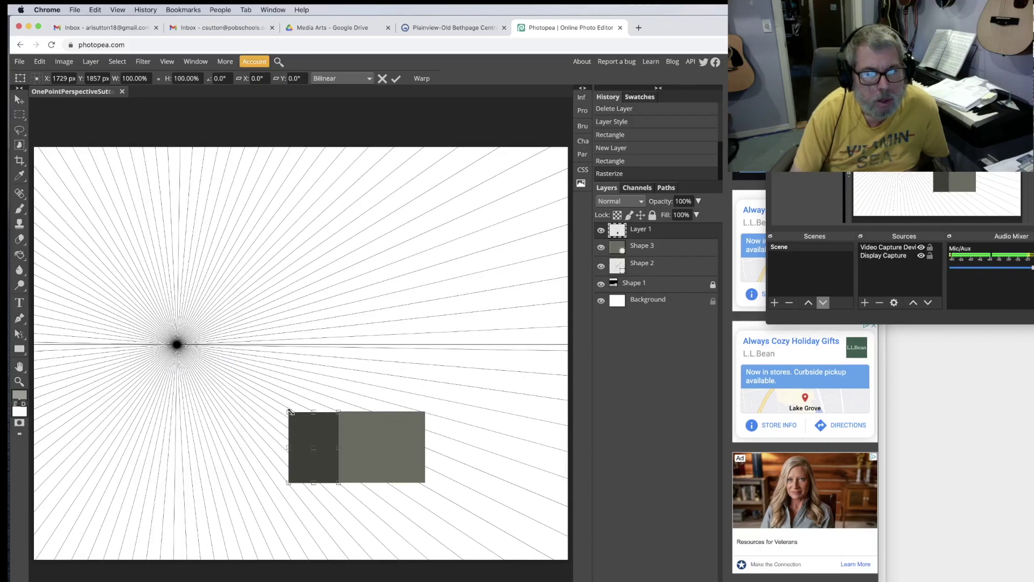
{"action": "left_click_drag", "start_coordinate": [290, 411], "coordinate": [284, 389]}
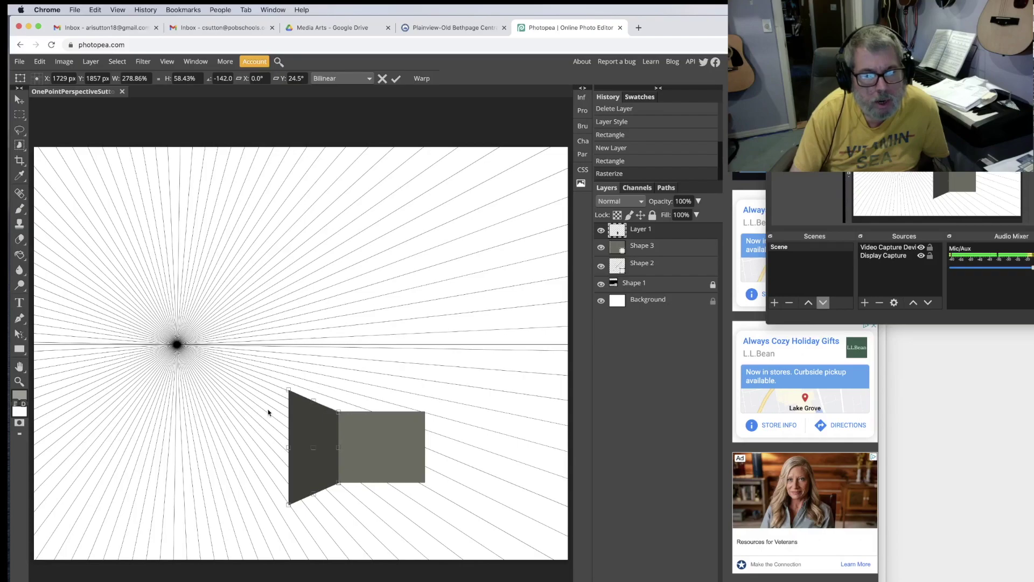
{"action": "left_click", "coordinate": [397, 79]}
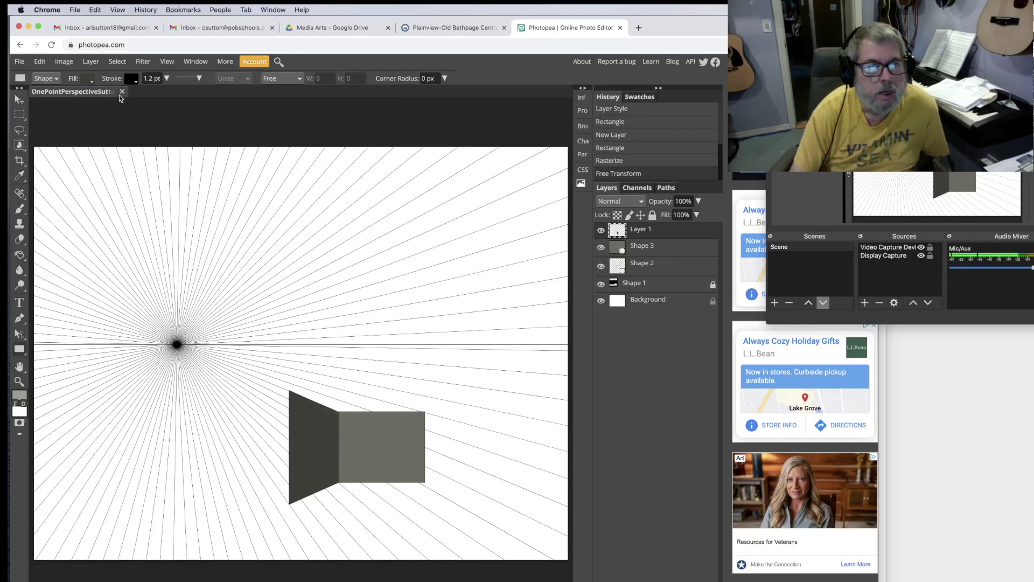
{"action": "left_click", "coordinate": [41, 62]}
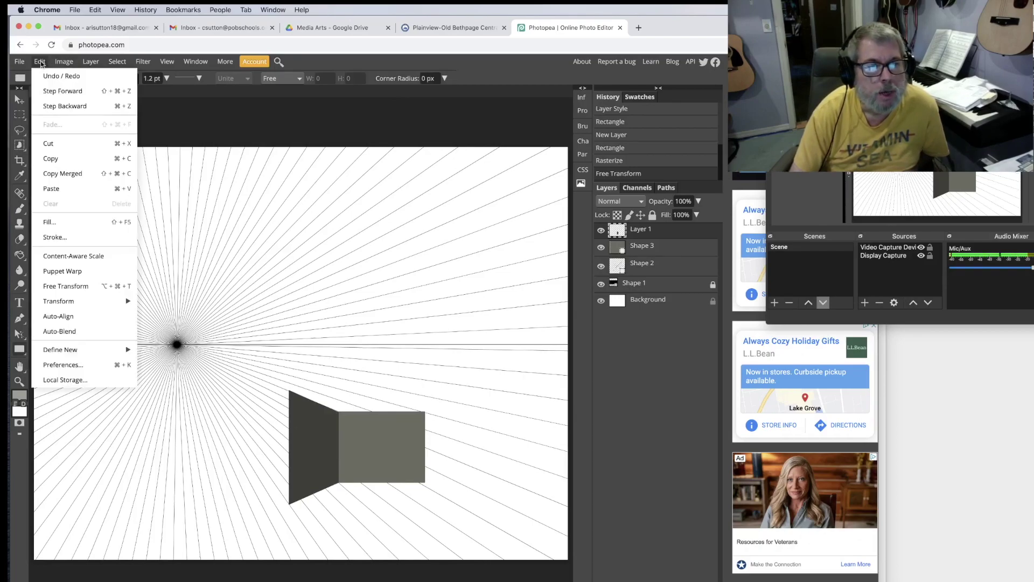
Distort the side face so its bottom-left corner angles up toward the vanishing point
{"action": "mouse_move", "coordinate": [82, 300]}
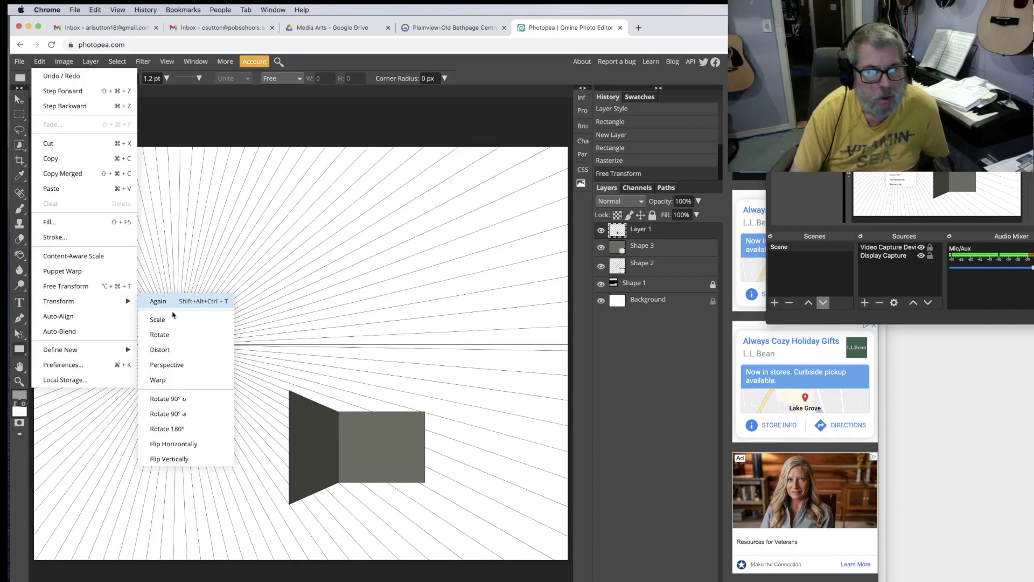
{"action": "left_click", "coordinate": [182, 351]}
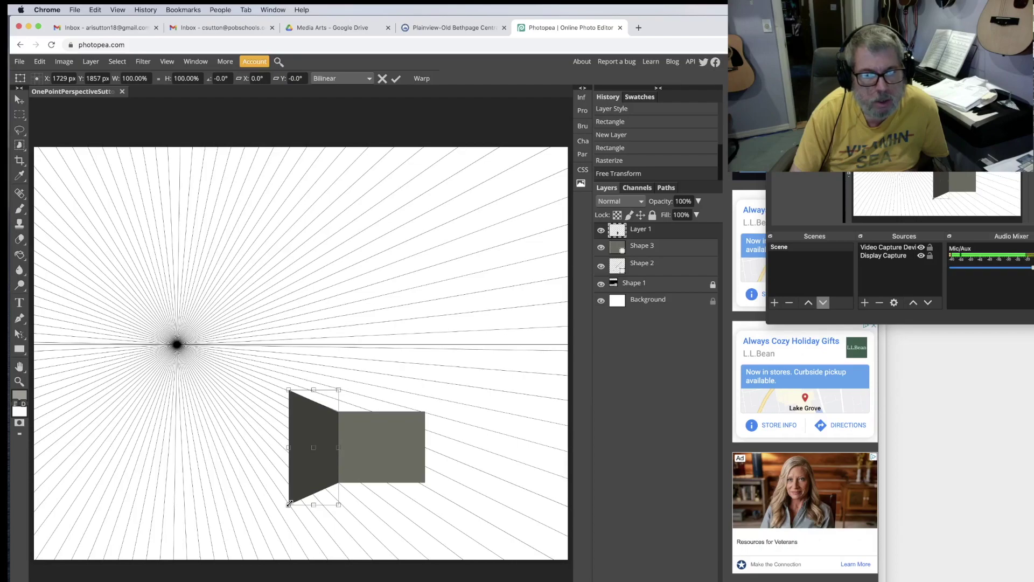
{"action": "left_click_drag", "start_coordinate": [289, 503], "coordinate": [289, 440]}
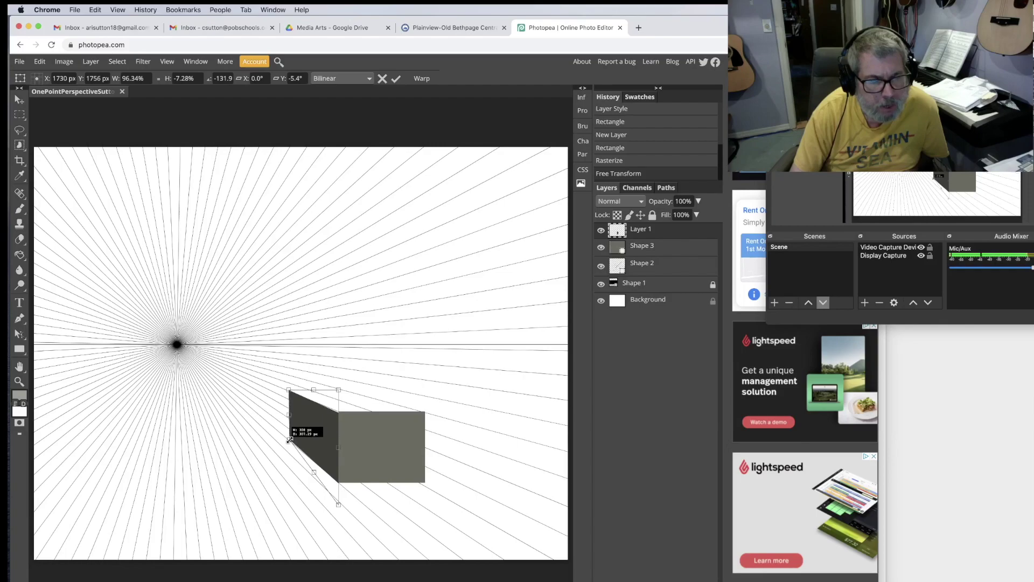
{"action": "left_click_drag", "start_coordinate": [290, 440], "coordinate": [289, 440]}
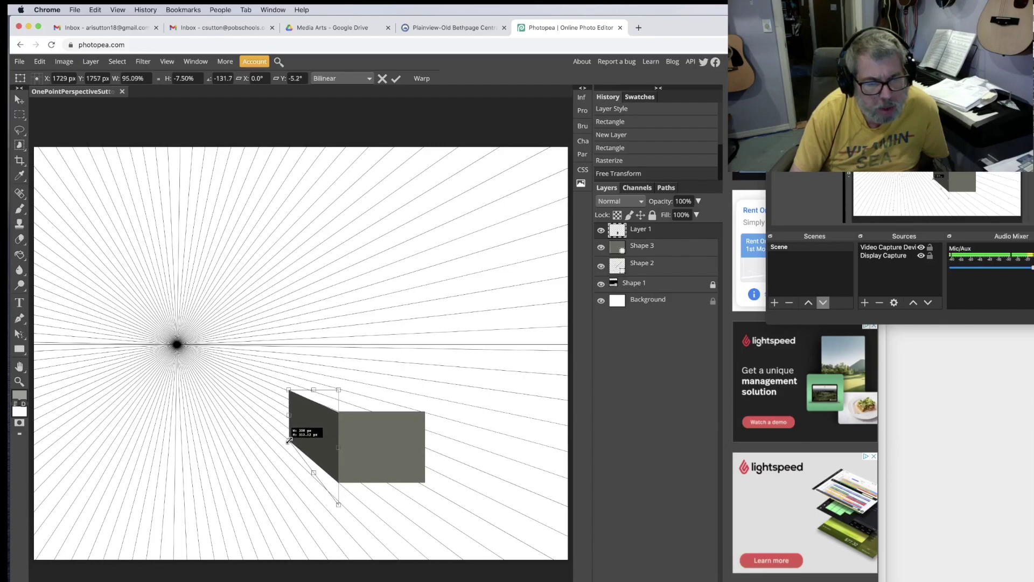
{"action": "left_click_drag", "start_coordinate": [289, 440], "coordinate": [288, 440]}
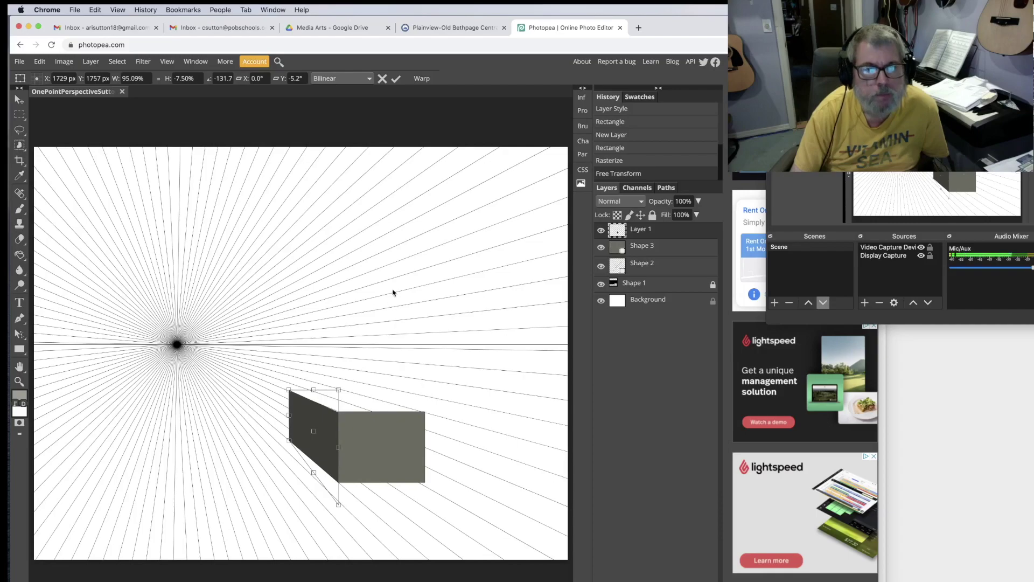
{"action": "left_click", "coordinate": [396, 79]}
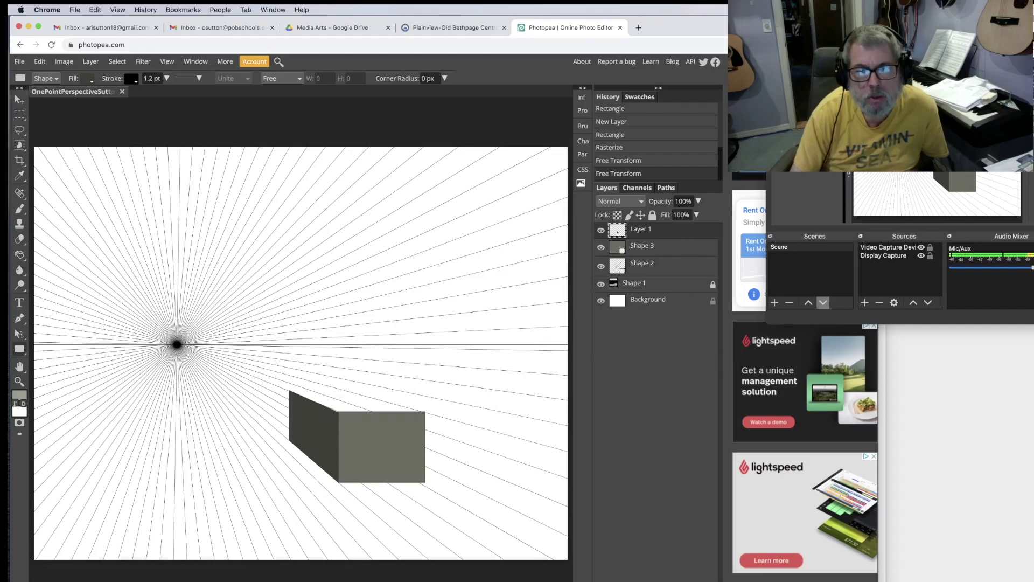
On a new layer, draw a light grey (b0b0a4) rectangle along the front face's top edge
{"action": "key", "text": "super+shift+n"}
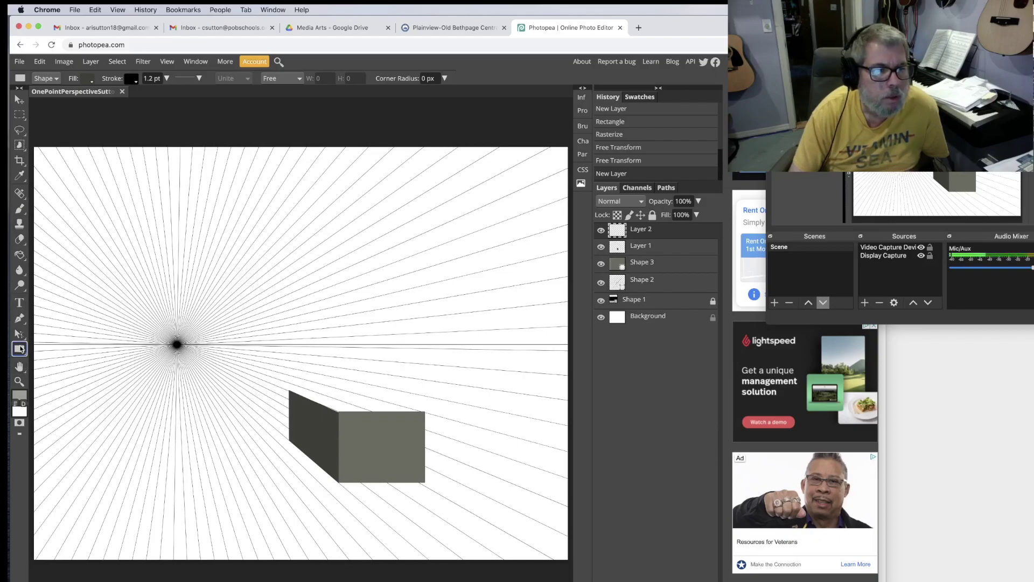
{"action": "left_click", "coordinate": [88, 81]}
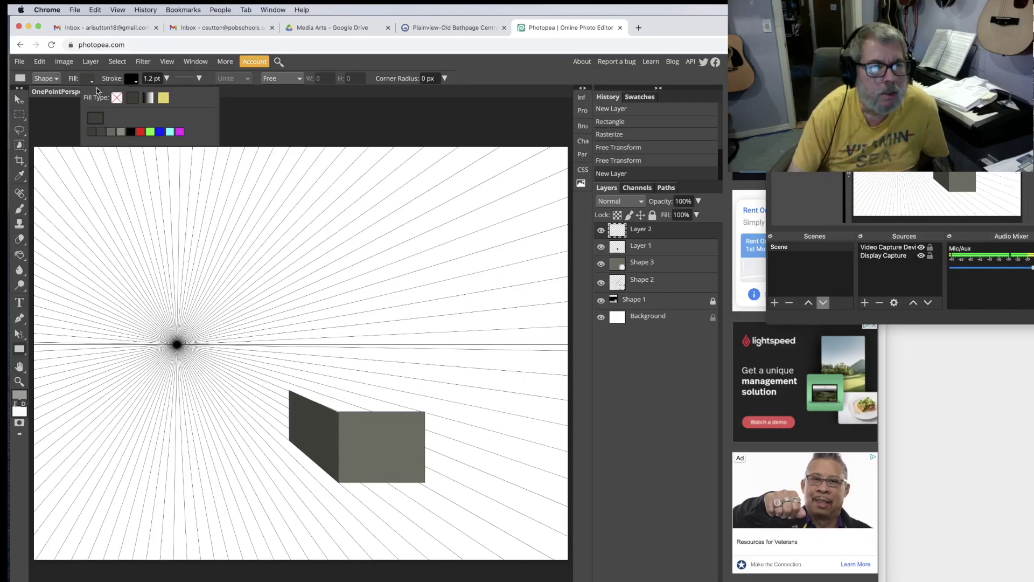
{"action": "left_click", "coordinate": [98, 121]}
{"action": "left_click", "coordinate": [97, 187]}
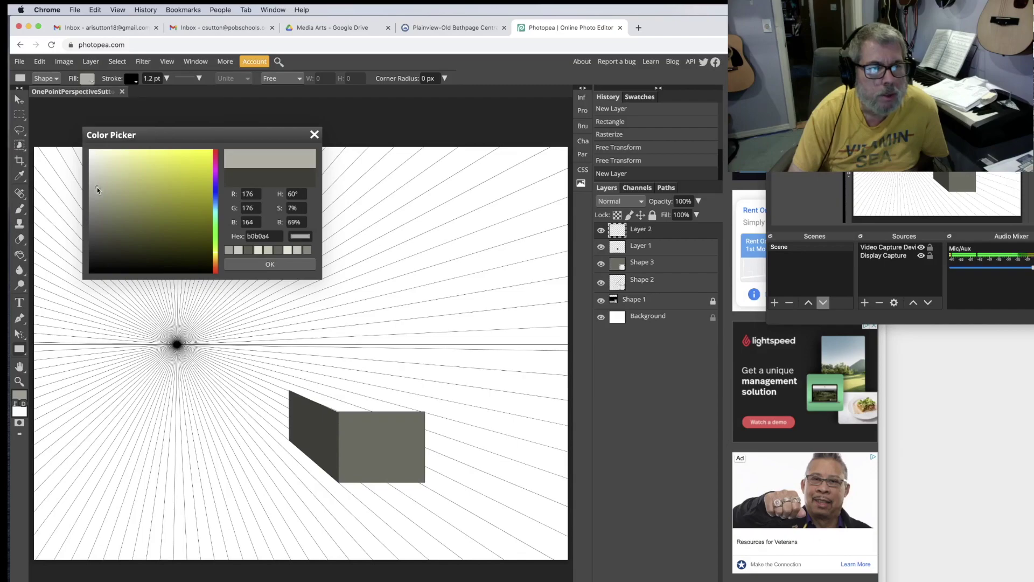
{"action": "left_click", "coordinate": [270, 265]}
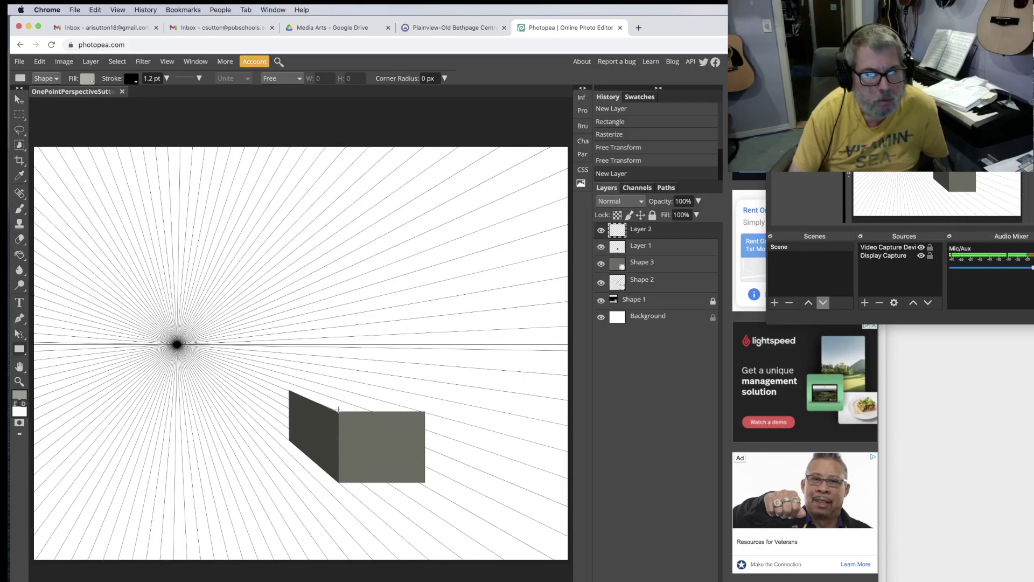
{"action": "left_click_drag", "start_coordinate": [338, 411], "coordinate": [422, 399]}
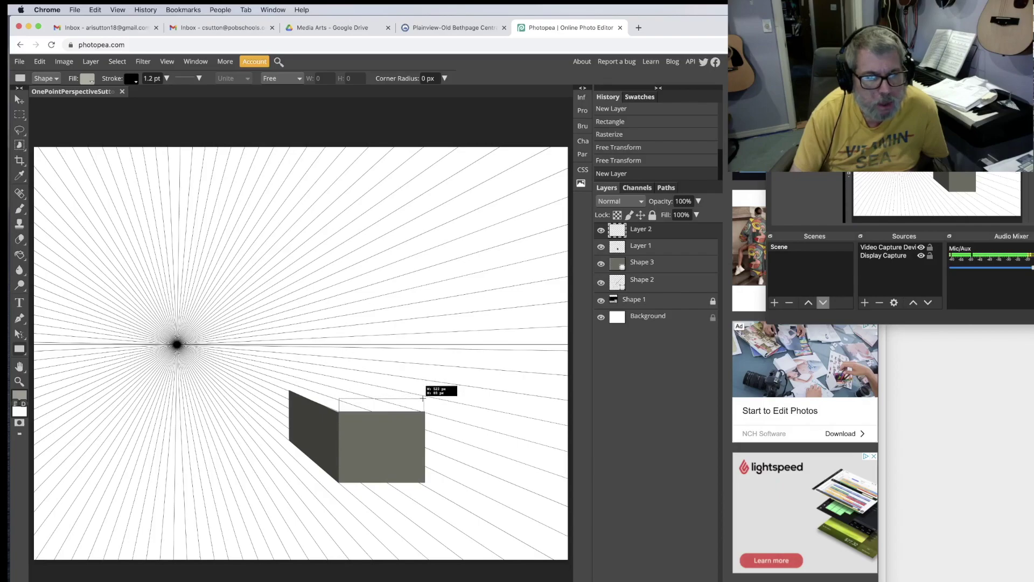
{"action": "left_click_drag", "start_coordinate": [423, 399], "coordinate": [424, 393]}
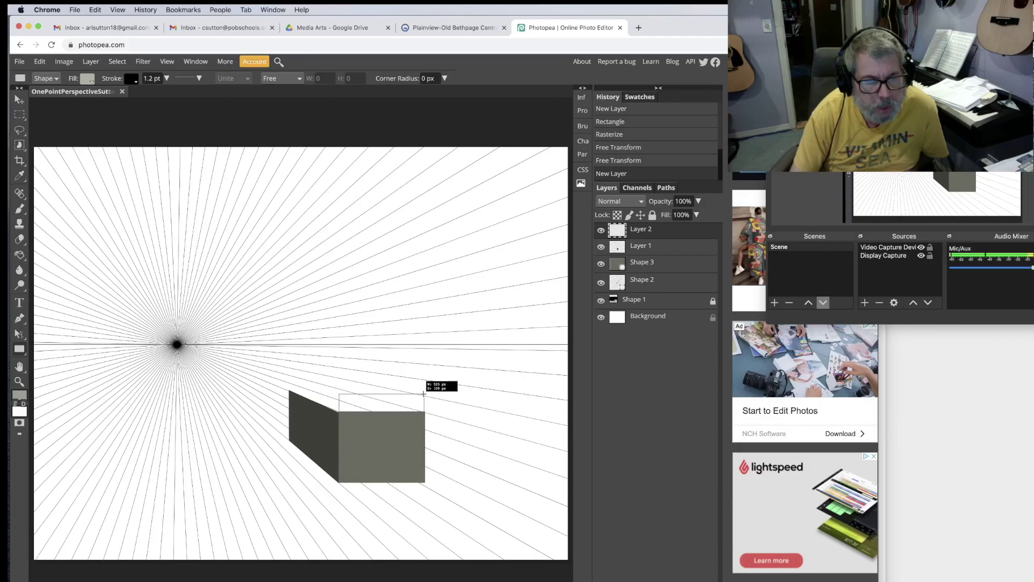
{"action": "left_click_drag", "start_coordinate": [424, 395], "coordinate": [424, 395]}
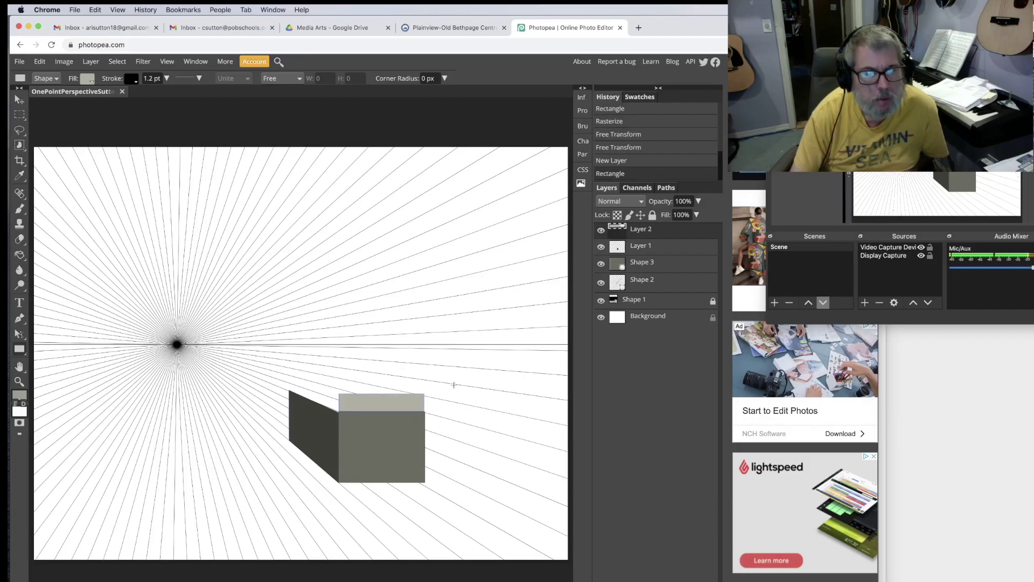
Rasterize Layer 2 and perspective-transform it into a trapezoid whose upper edge spans the side face
{"action": "right_click", "coordinate": [689, 232]}
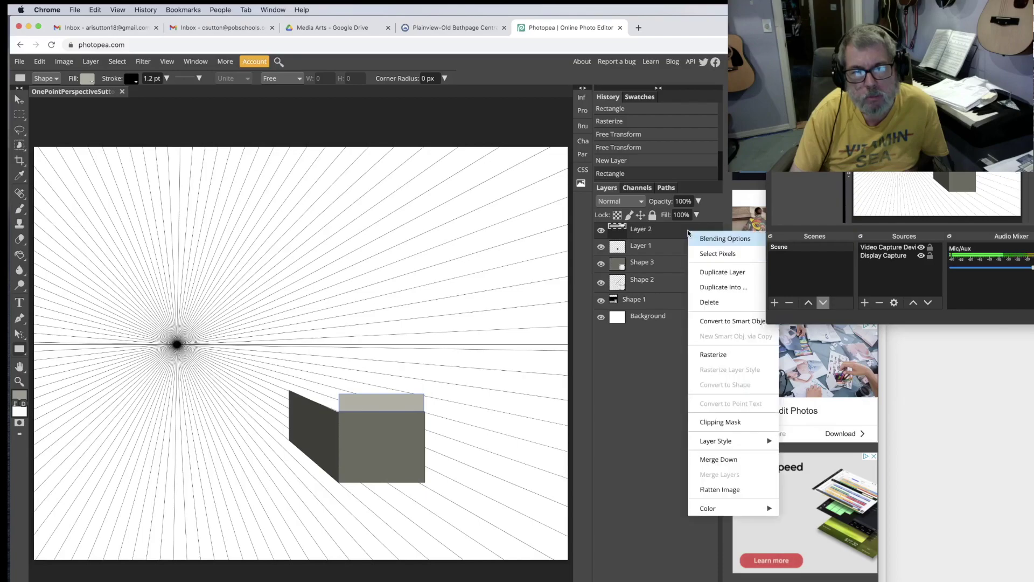
{"action": "left_click", "coordinate": [719, 356]}
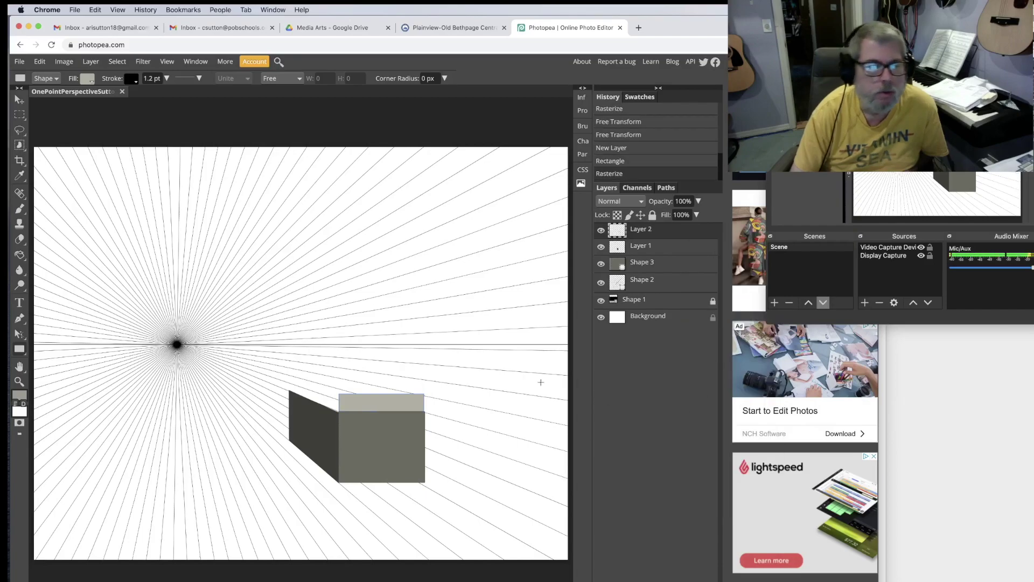
{"action": "left_click", "coordinate": [40, 62]}
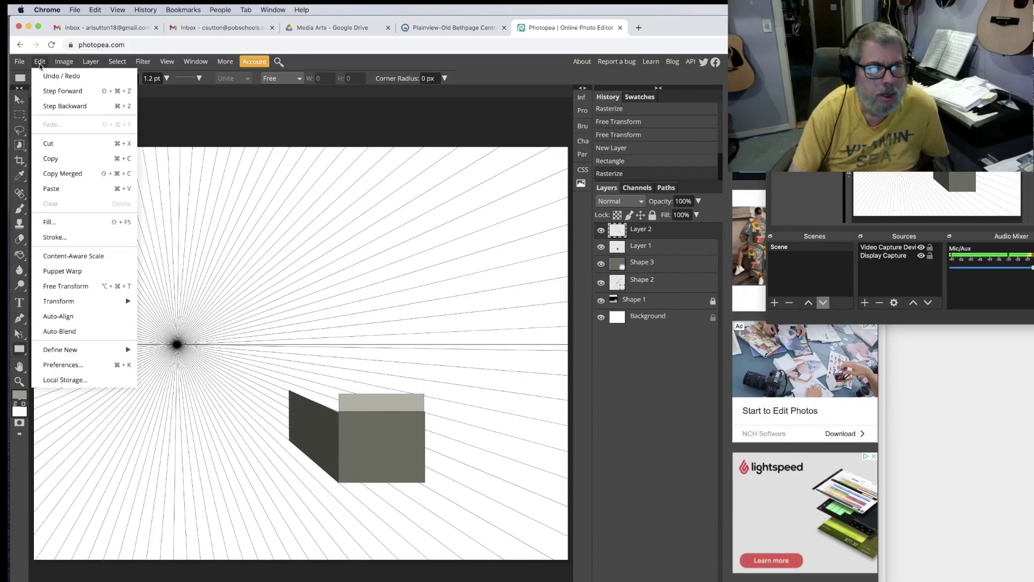
{"action": "mouse_move", "coordinate": [65, 299]}
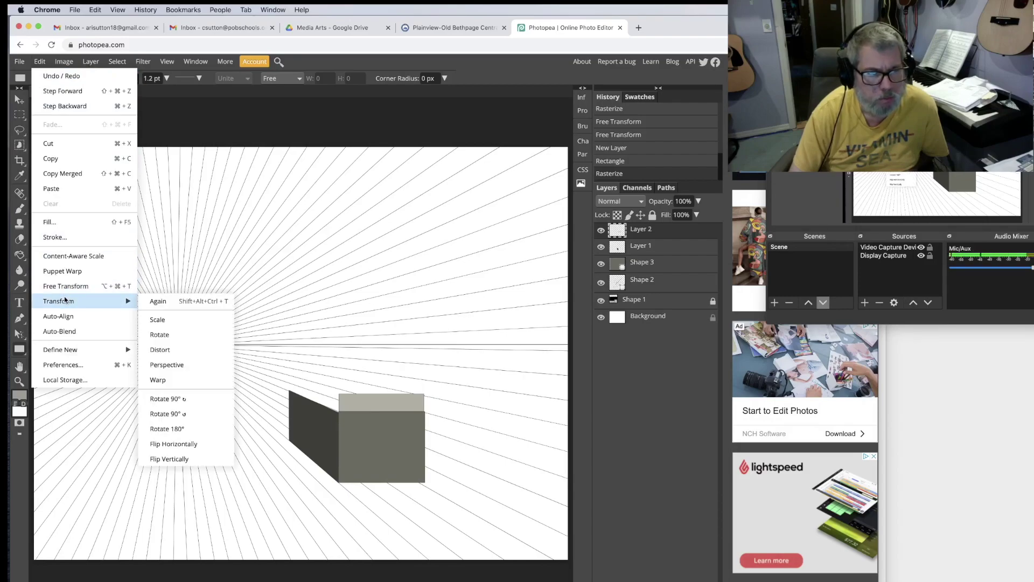
{"action": "left_click", "coordinate": [166, 365]}
{"action": "left_click_drag", "start_coordinate": [338, 395], "coordinate": [298, 385]}
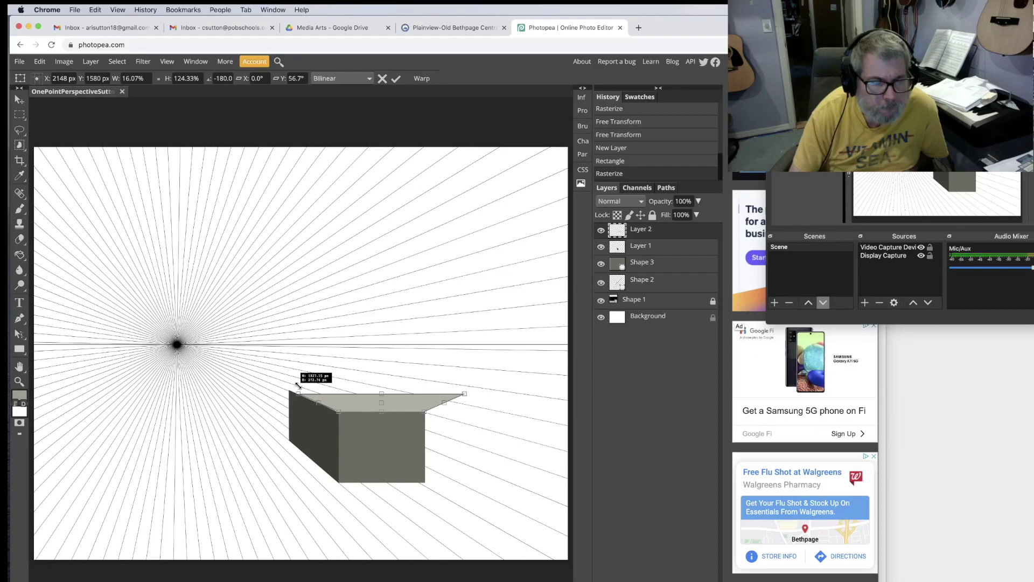
{"action": "left_click_drag", "start_coordinate": [298, 385], "coordinate": [298, 385]}
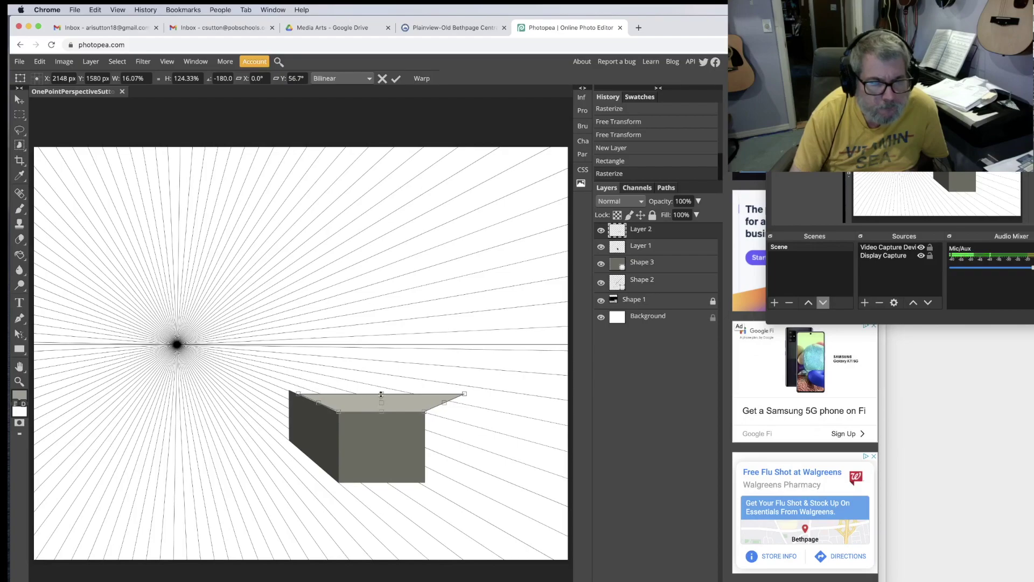
{"action": "left_click_drag", "start_coordinate": [381, 393], "coordinate": [377, 390]}
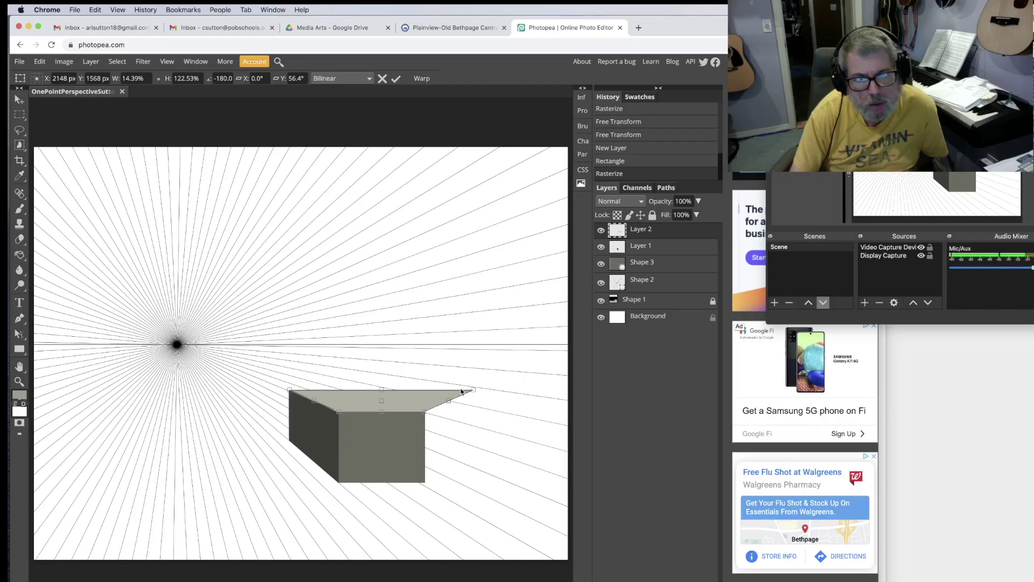
{"action": "left_click", "coordinate": [397, 79]}
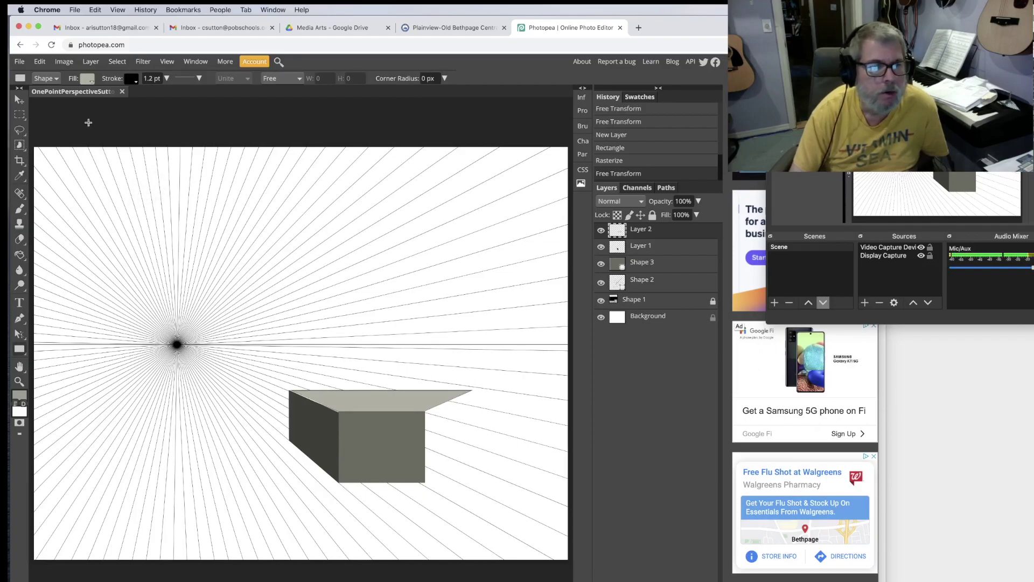
Free-transform the light grey top face, skewing its corners toward the vanishing point, and apply it
{"action": "left_click", "coordinate": [46, 63]}
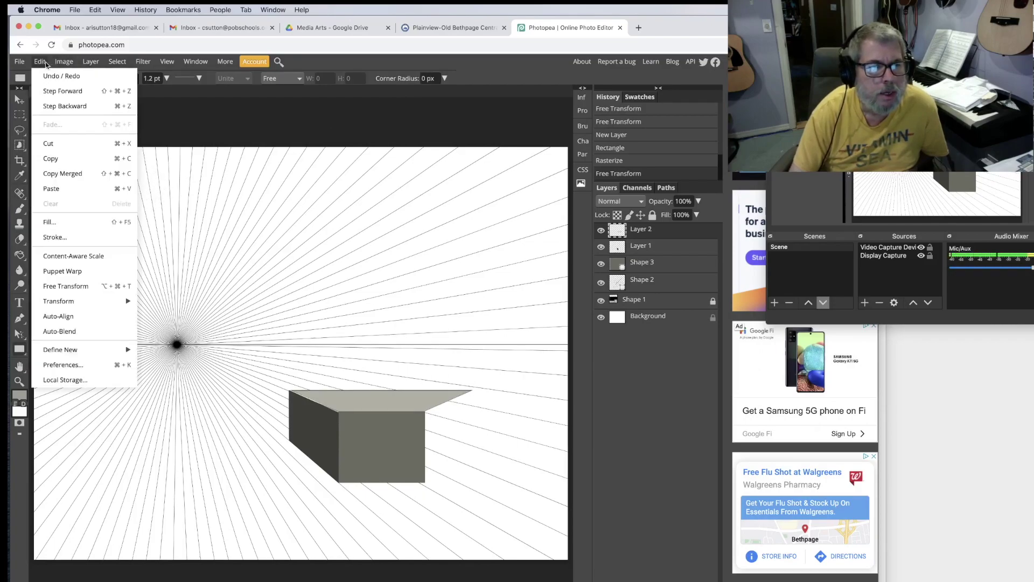
{"action": "mouse_move", "coordinate": [79, 301]}
{"action": "left_click", "coordinate": [174, 349]}
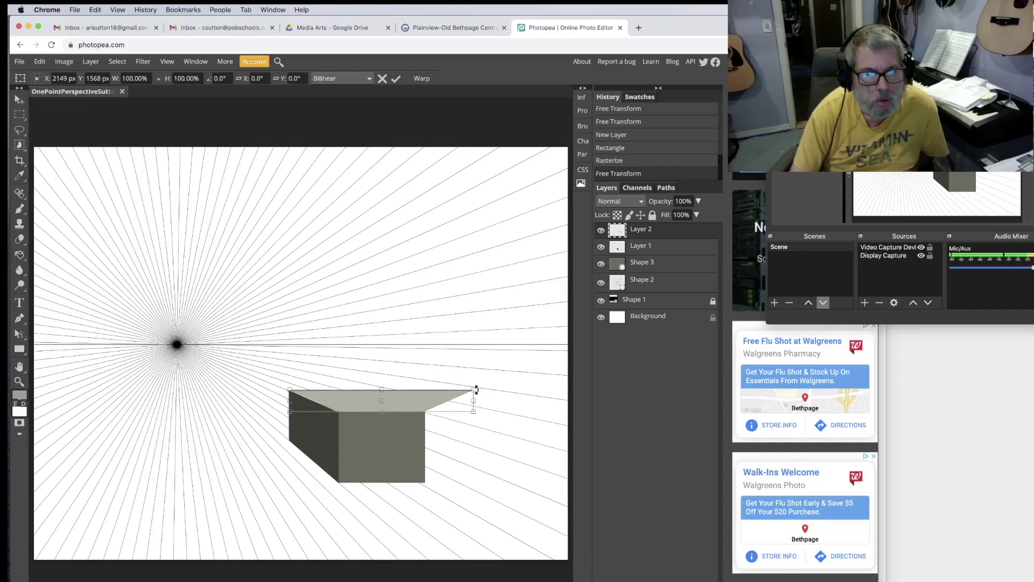
{"action": "left_click_drag", "start_coordinate": [474, 389], "coordinate": [287, 389]}
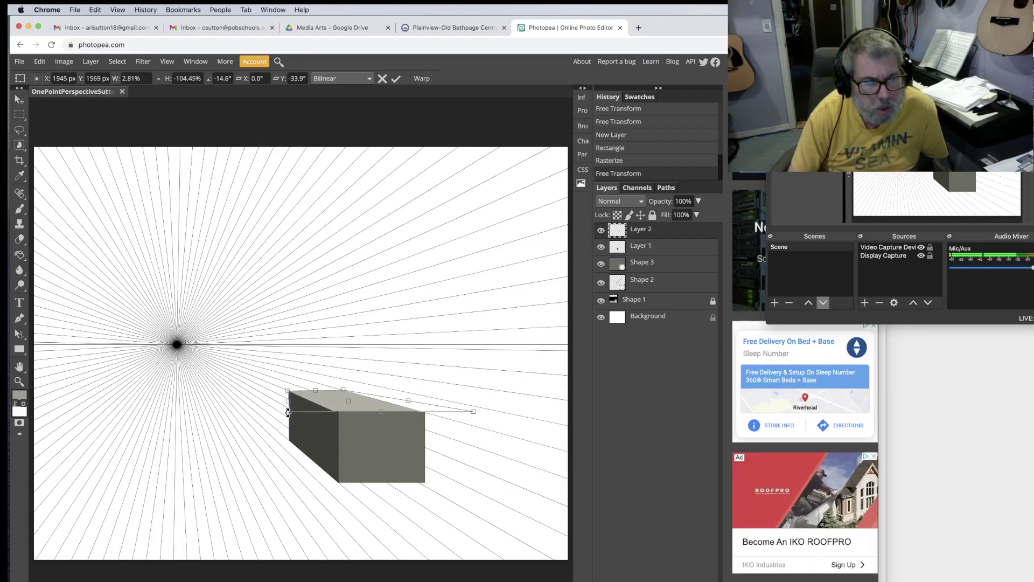
{"action": "left_click_drag", "start_coordinate": [288, 411], "coordinate": [280, 419]}
{"action": "left_click_drag", "start_coordinate": [290, 411], "coordinate": [293, 412]}
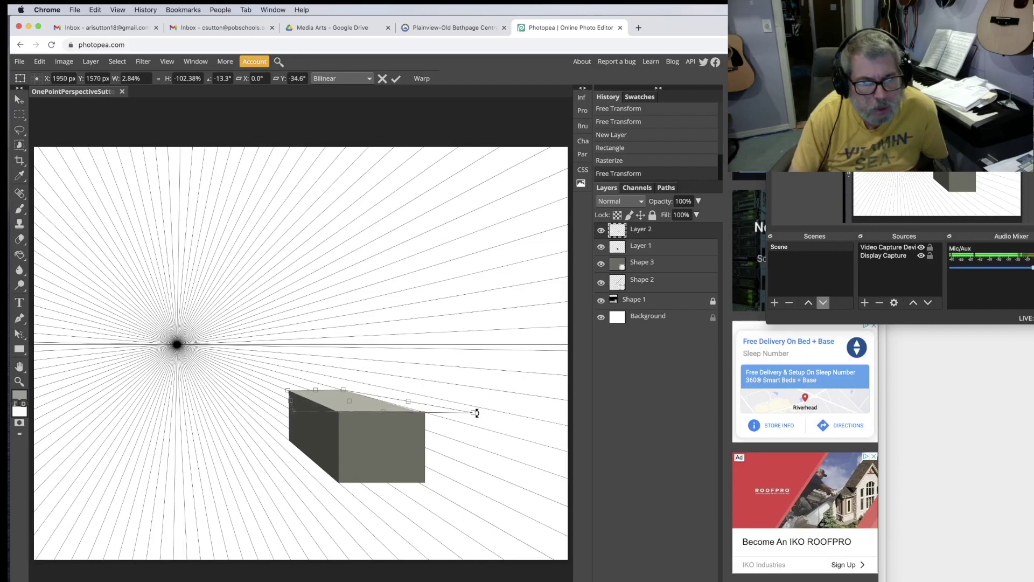
{"action": "left_click_drag", "start_coordinate": [477, 414], "coordinate": [475, 412]}
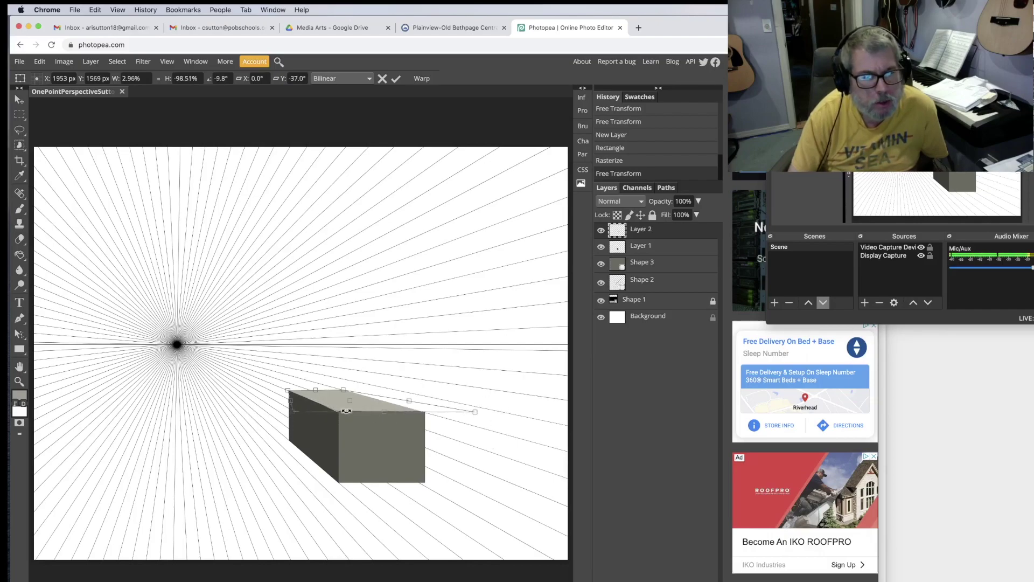
{"action": "left_click", "coordinate": [396, 79]}
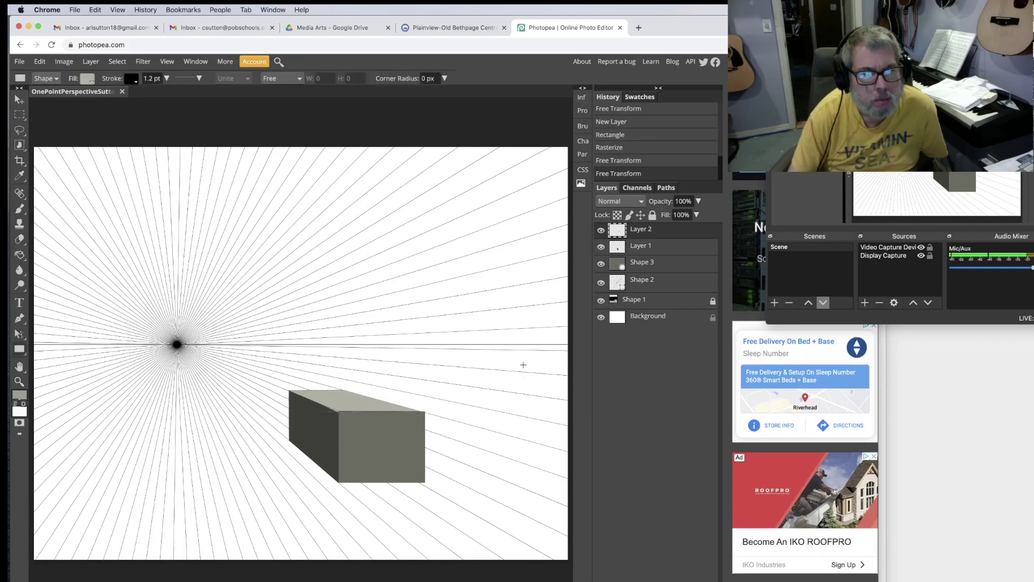